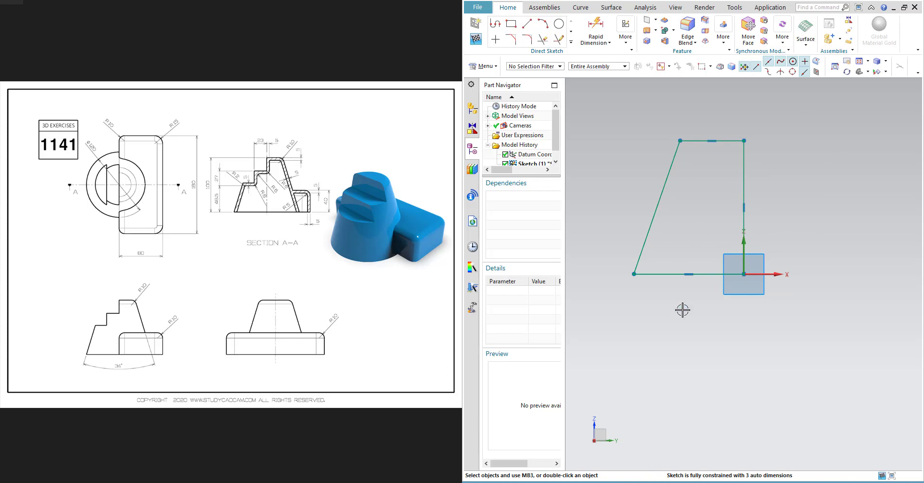
# - Dimension the profile's bottom horizontal line as 60 mm with Rapid Dimension
pyautogui.press('d')
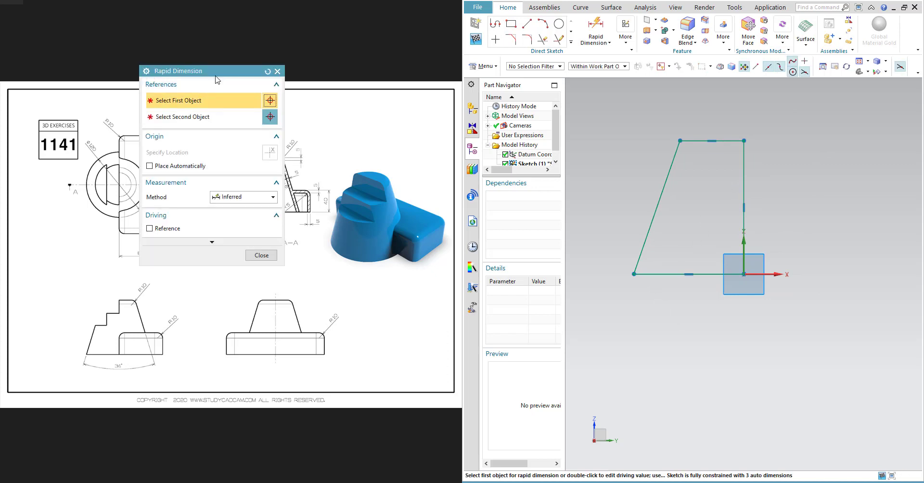
pyautogui.moveTo(221, 72)
pyautogui.mouseDown()
pyautogui.moveTo(505, 71)
pyautogui.moveTo(485, 48)
pyautogui.mouseUp()
pyautogui.click(651, 273)
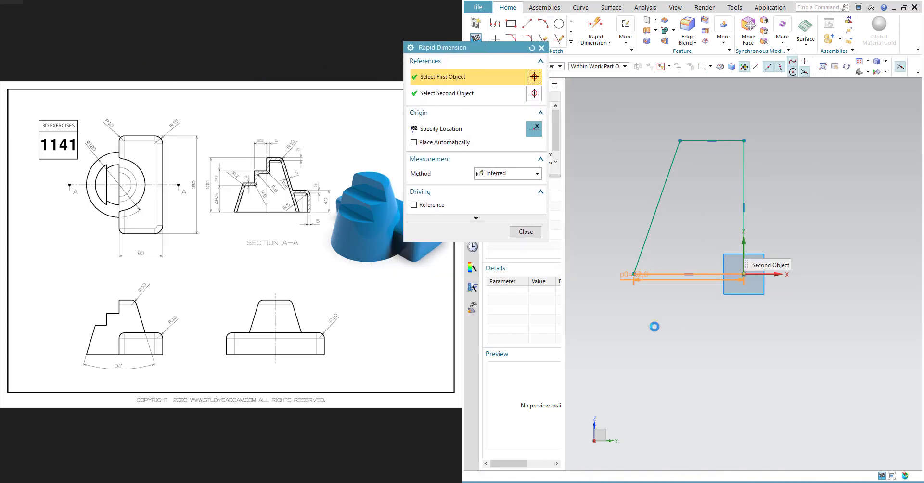
pyautogui.click(657, 348)
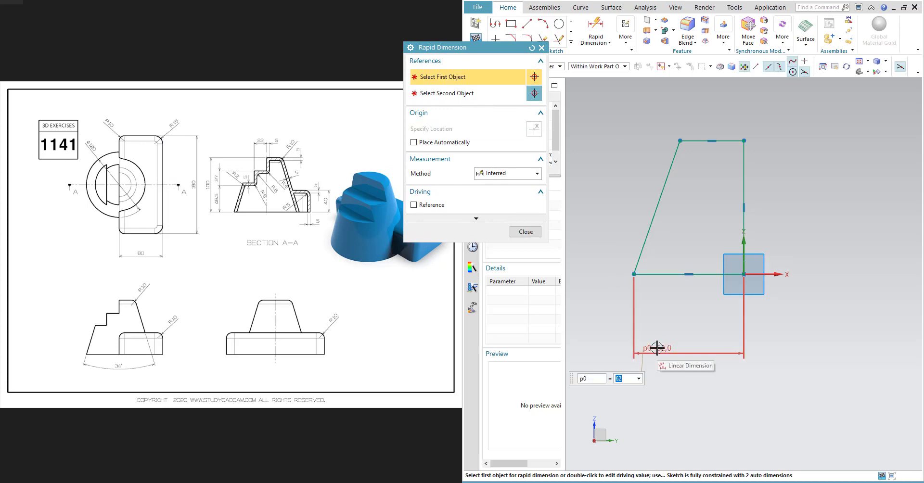
pyautogui.write('6')
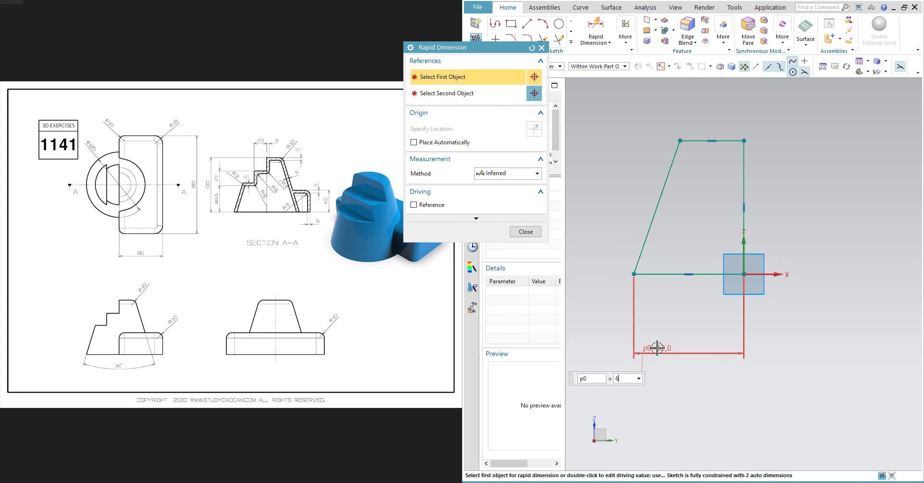
pyautogui.press('Return')
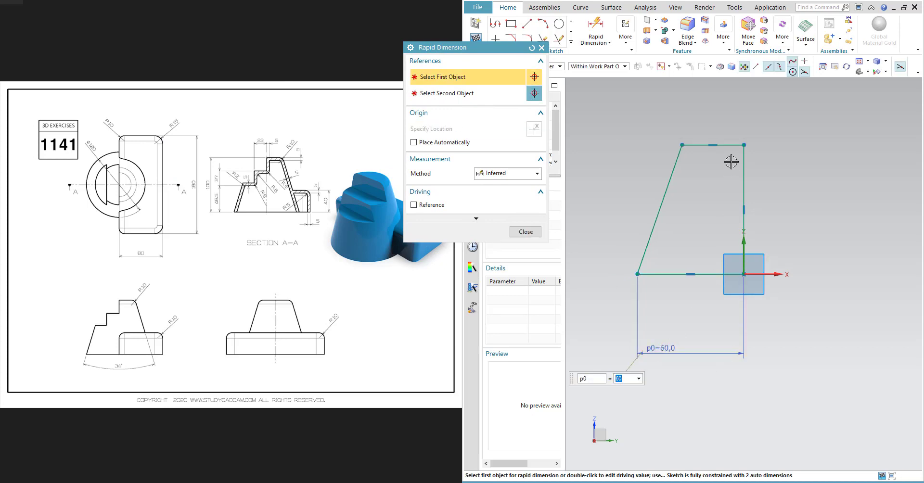
# - Dimension the angle between the slanted line and the vertical line as 17°
pyautogui.keyDown('shift'); pyautogui.moveTo(671, 178); pyautogui.dragTo(622, 152, button='middle'); pyautogui.keyUp('shift')
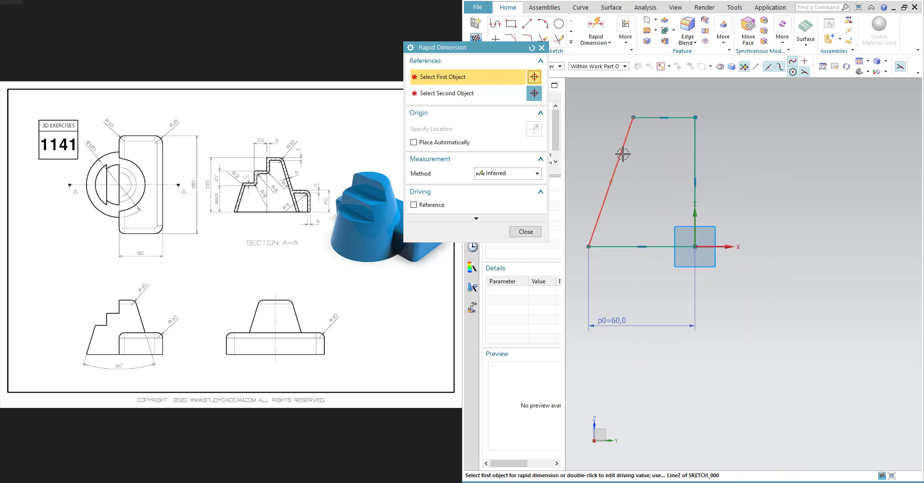
pyautogui.click(623, 153)
pyautogui.click(695, 156)
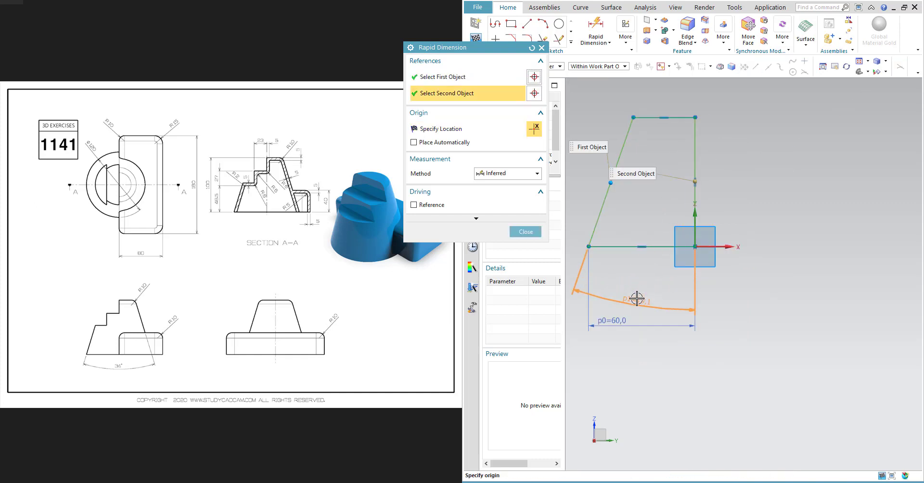
pyautogui.click(695, 398)
pyautogui.write('1')
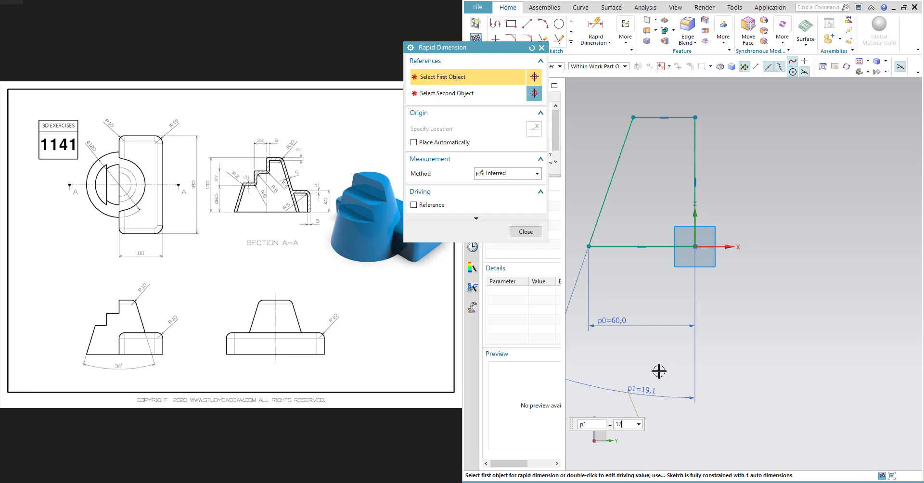
pyautogui.write('7')
pyautogui.press('Return')
# - Dimension the profile's vertical height as 100 mm, then finish the sketch
pyautogui.scroll(1, 676, 248)
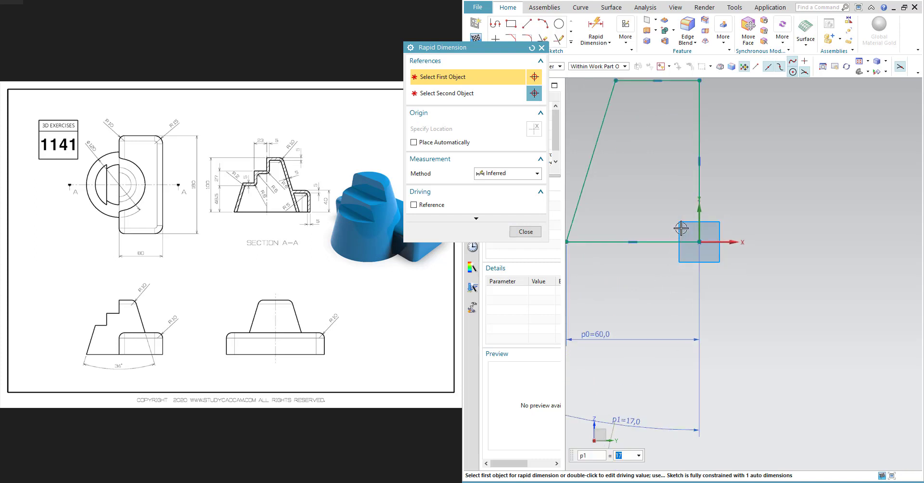
pyautogui.click(700, 148)
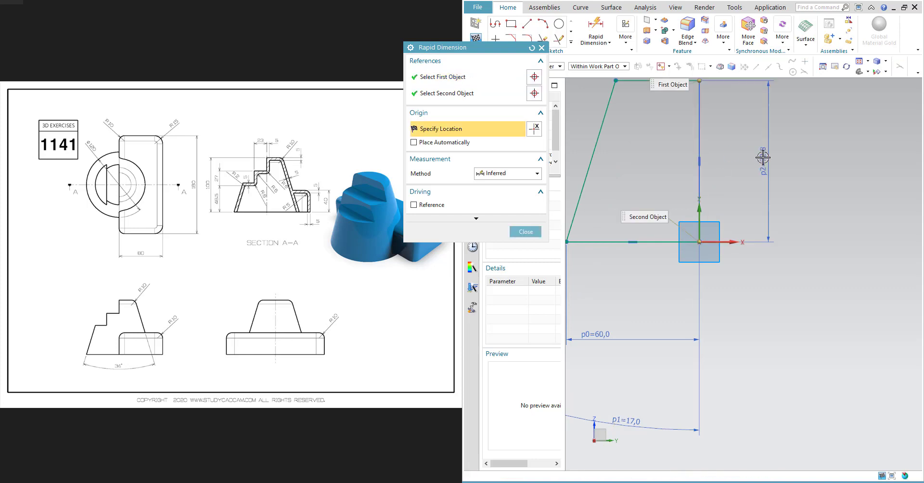
pyautogui.click(767, 161)
pyautogui.scroll(1, 768, 225)
pyautogui.write('10')
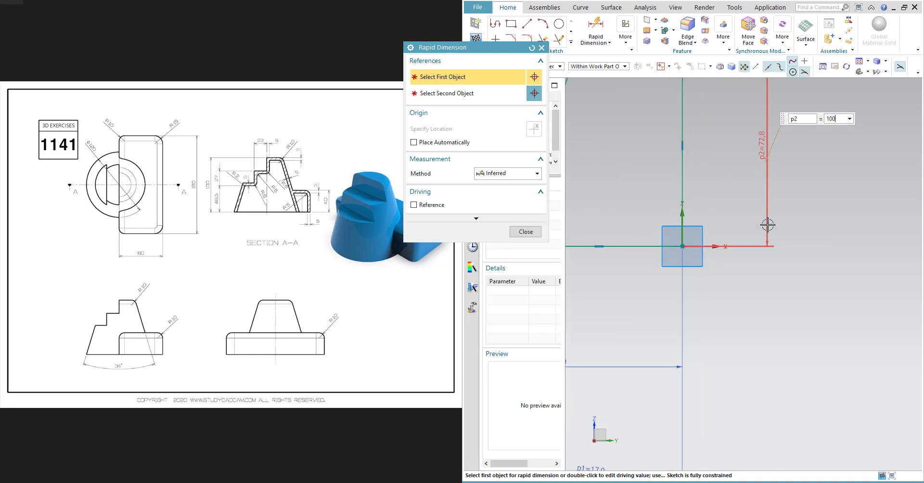
pyautogui.write('0')
pyautogui.press('Return')
pyautogui.scroll(-3, 768, 225)
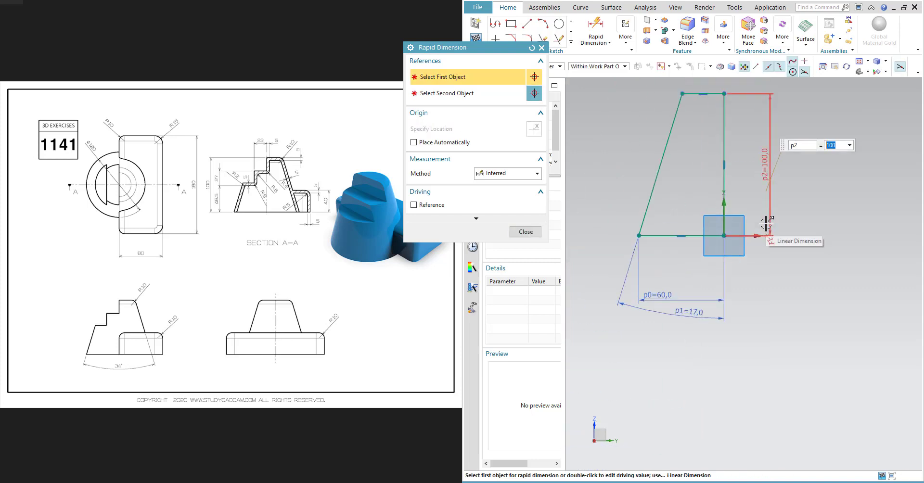
pyautogui.keyDown('shift'); pyautogui.moveTo(766, 224); pyautogui.dragTo(766, 259, button='middle'); pyautogui.keyUp('shift')
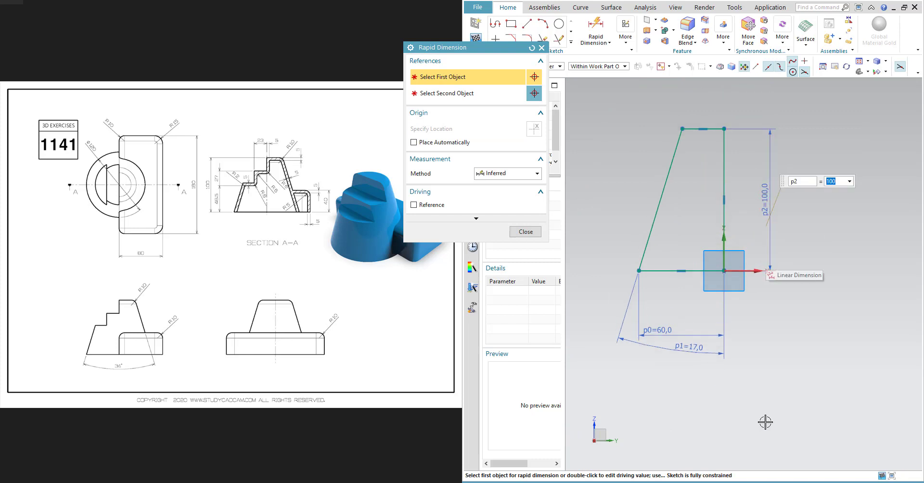
pyautogui.press('Escape')
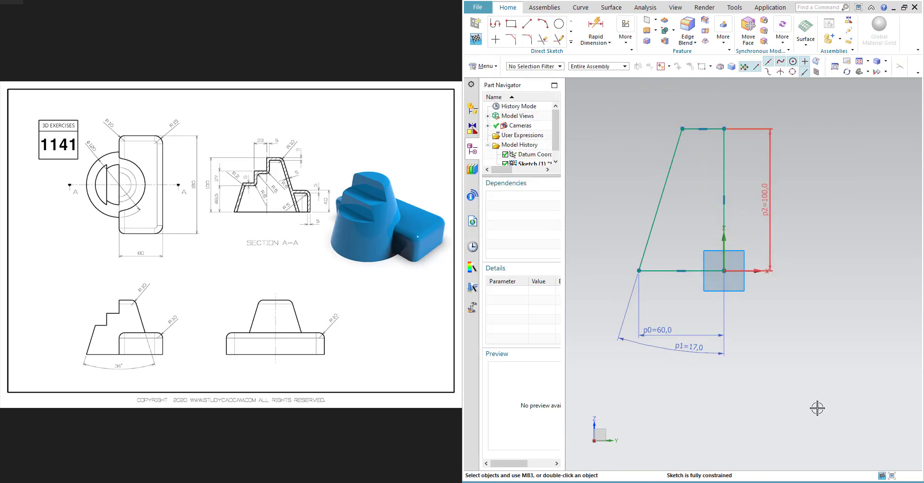
pyautogui.click(477, 40)
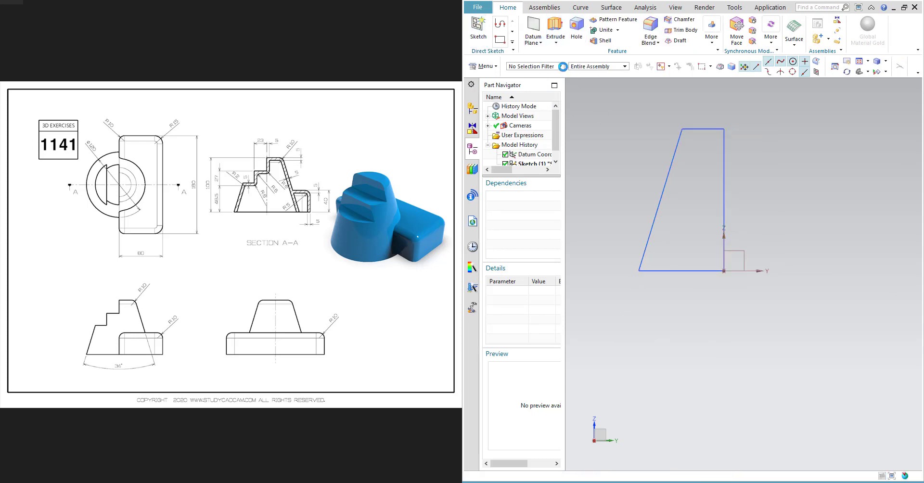
# - Revolve the profile 360° about the ZC axis through the sketch origin
pyautogui.click(670, 182)
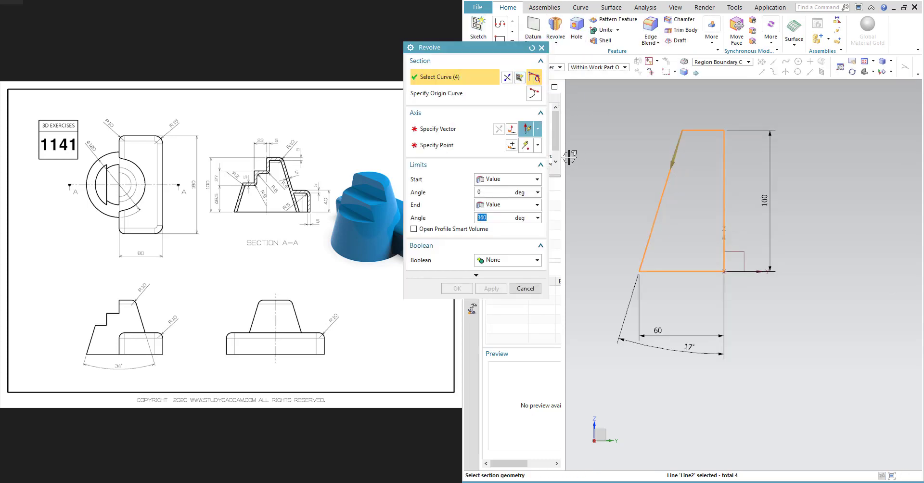
pyautogui.click(454, 136)
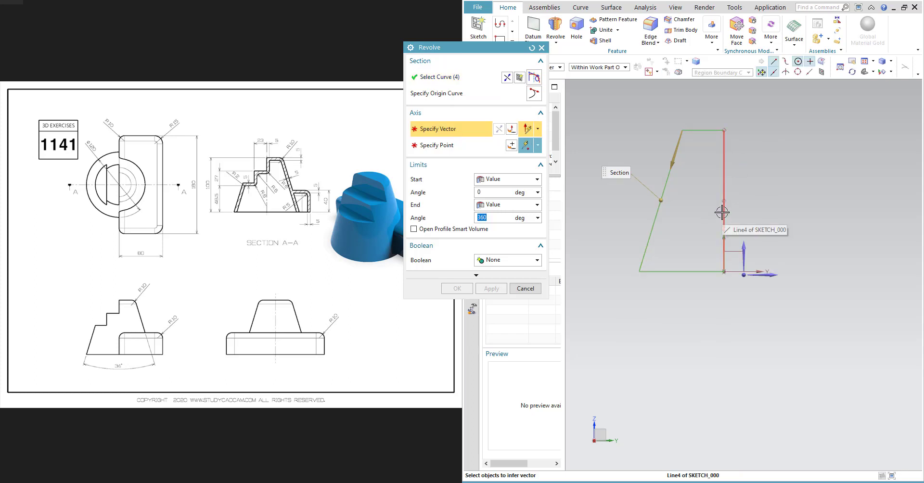
pyautogui.click(538, 128)
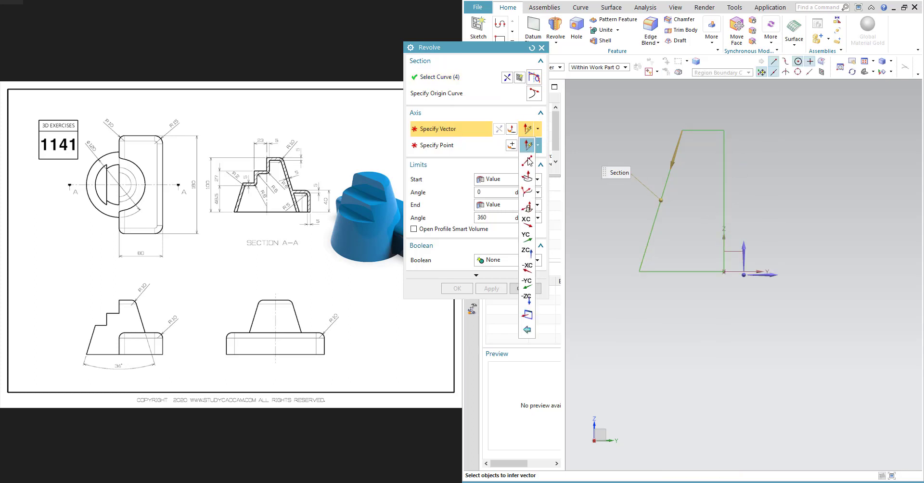
pyautogui.click(527, 251)
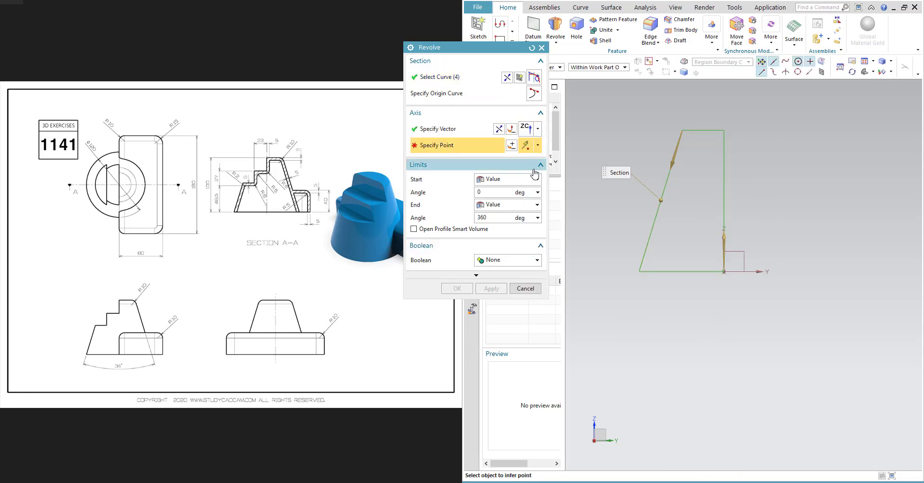
pyautogui.click(537, 144)
pyautogui.click(528, 178)
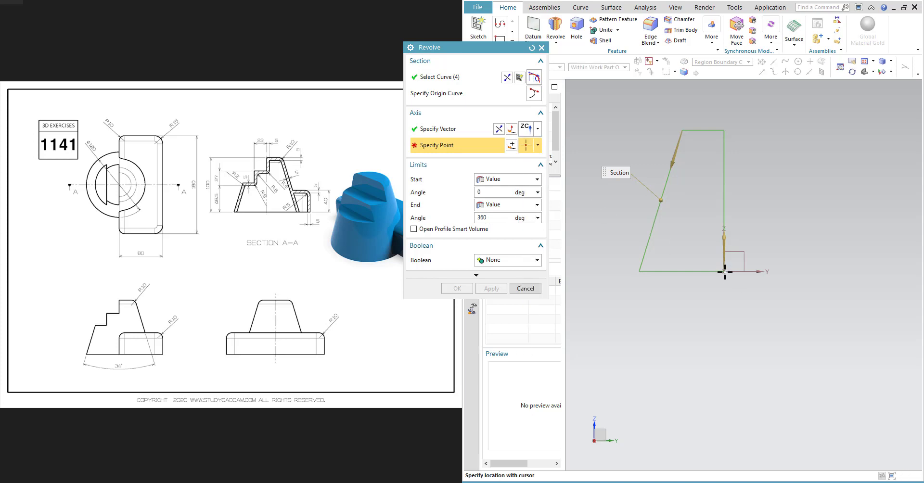
pyautogui.click(538, 145)
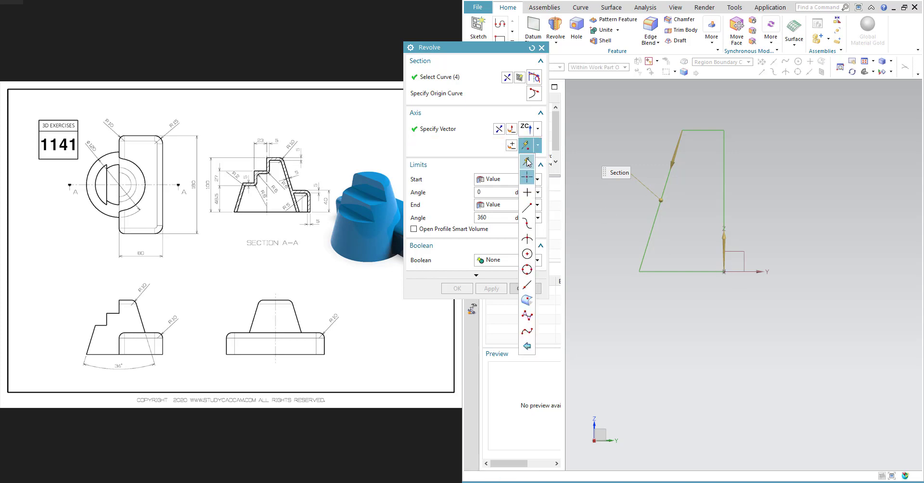
pyautogui.click(528, 163)
pyautogui.click(724, 272)
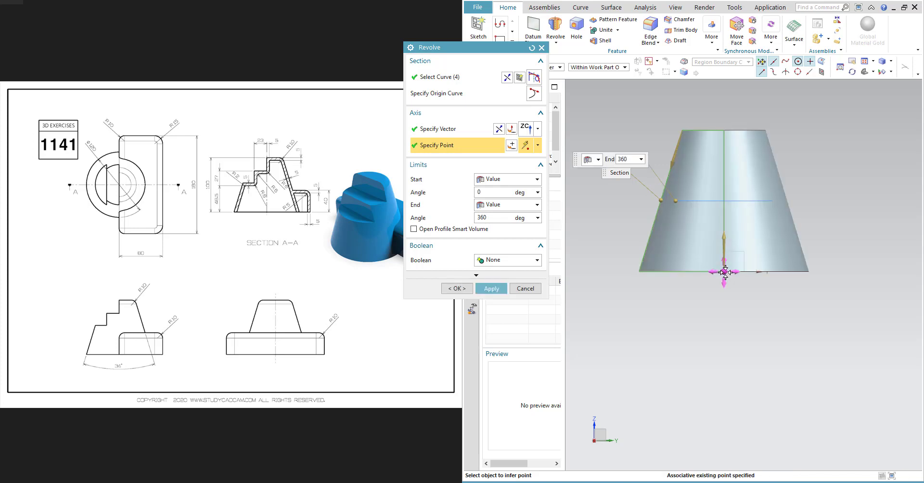
pyautogui.click(489, 289)
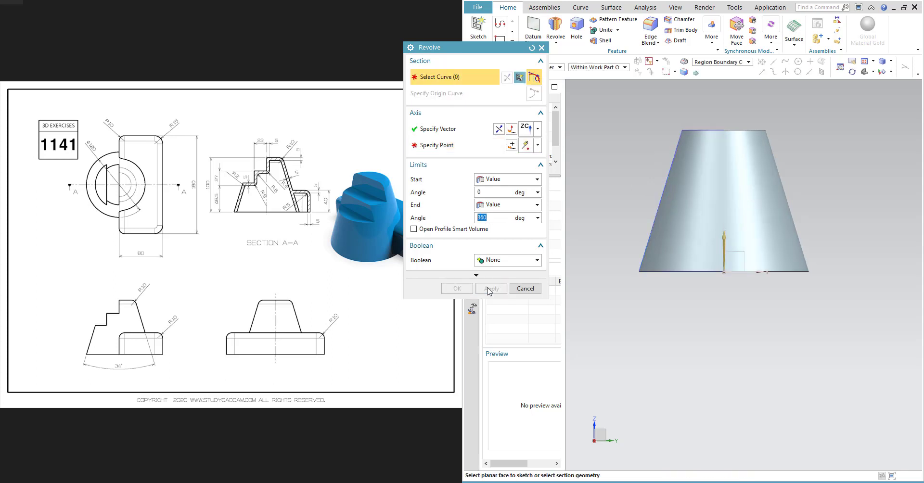
pyautogui.click(525, 289)
pyautogui.moveTo(722, 270); pyautogui.dragTo(728, 263, button='middle')
pyautogui.click(478, 29)
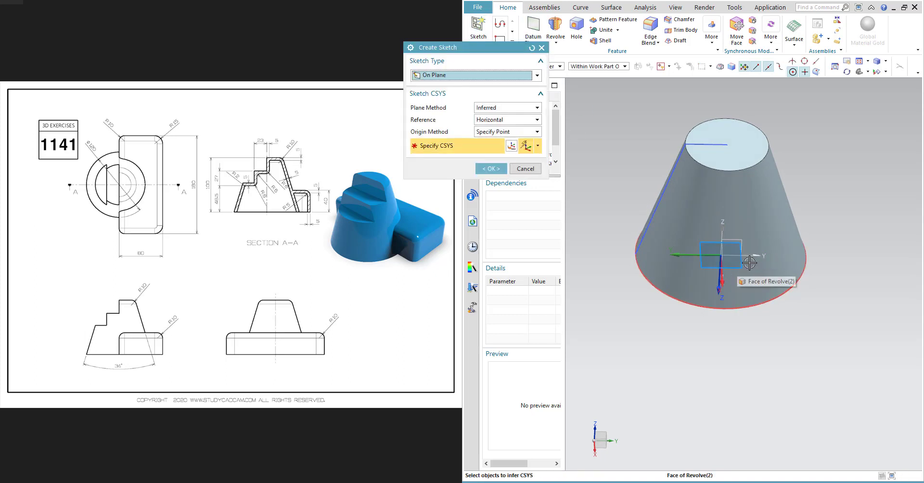
pyautogui.moveTo(737, 269)
pyautogui.mouseDown(button='middle')
pyautogui.moveTo(733, 278)
pyautogui.moveTo(768, 206)
pyautogui.mouseUp(button='middle')
pyautogui.click(749, 176)
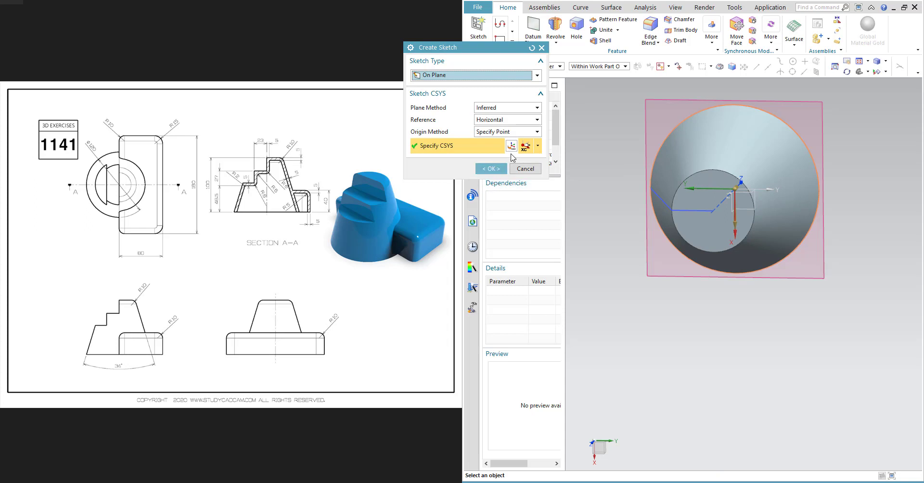
pyautogui.click(524, 169)
# - Create a new sketch on the XY plane of the datum coordinate system
pyautogui.click(478, 27)
pyautogui.click(756, 204)
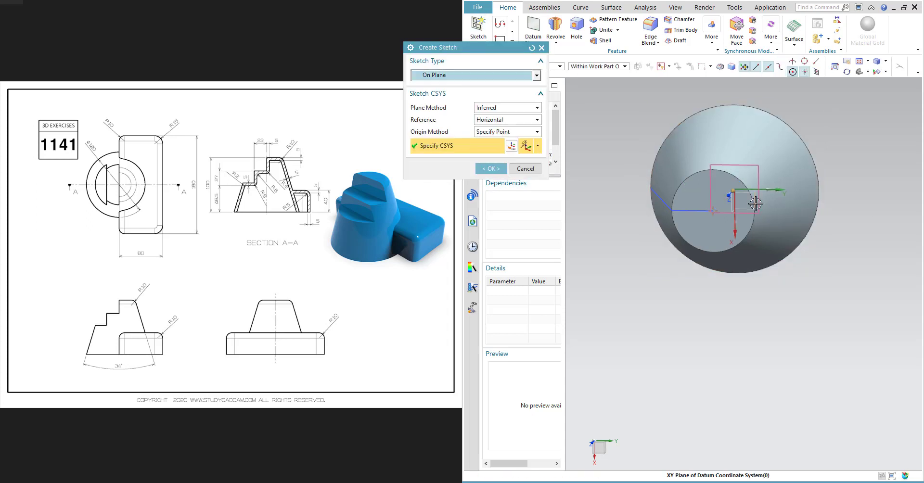
pyautogui.click(492, 168)
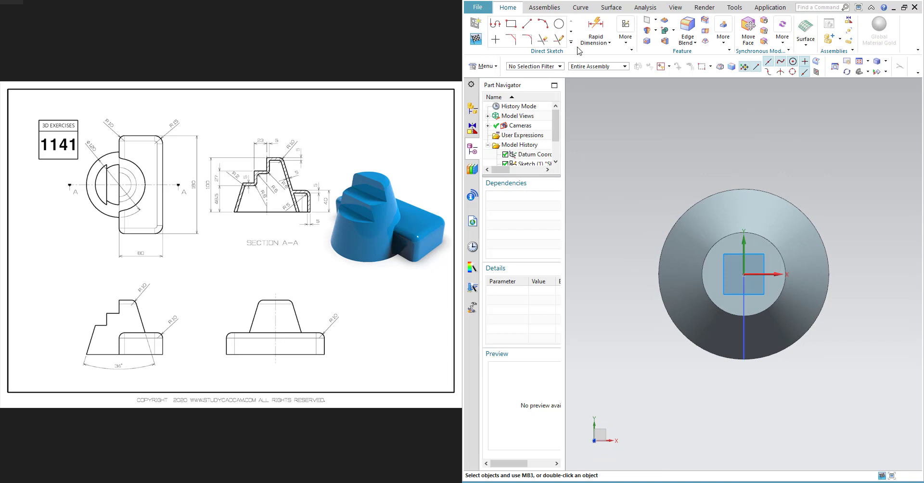
# - Draw a rectangle about 190 by 100 mm with its bottom edge on the horizontal axis over the part
pyautogui.click(513, 27)
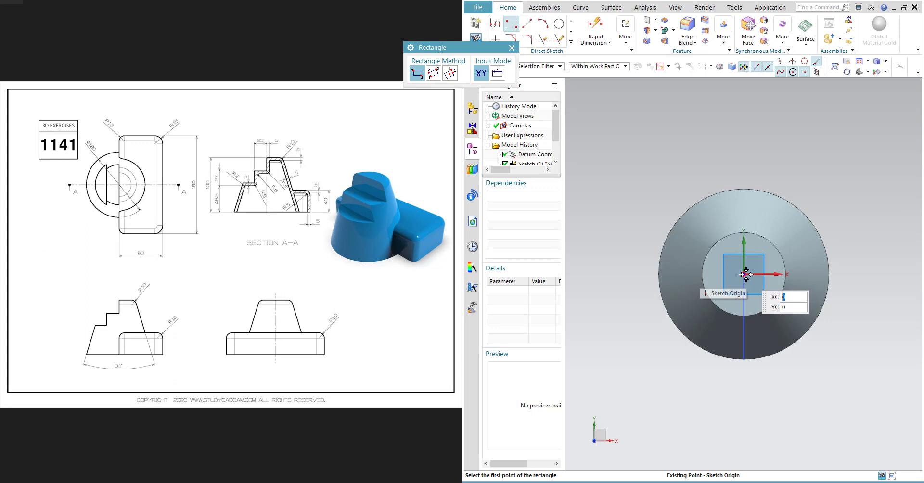
pyautogui.click(595, 275)
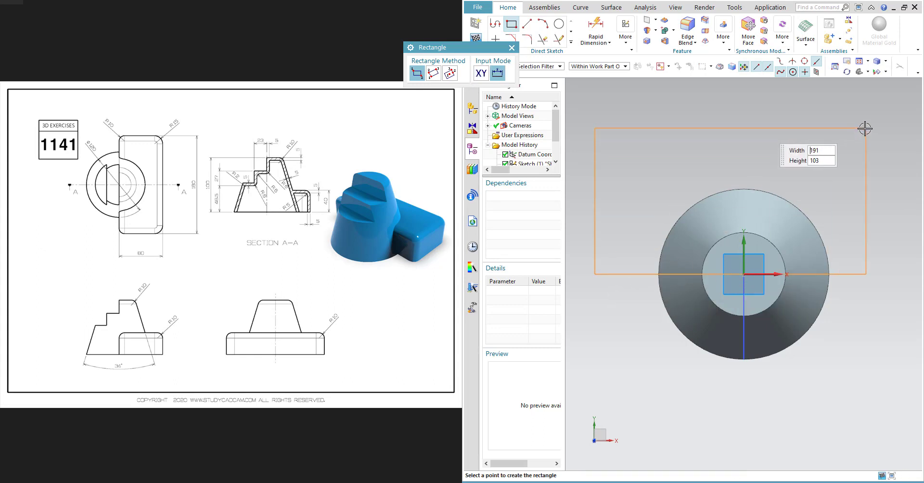
pyautogui.click(879, 136)
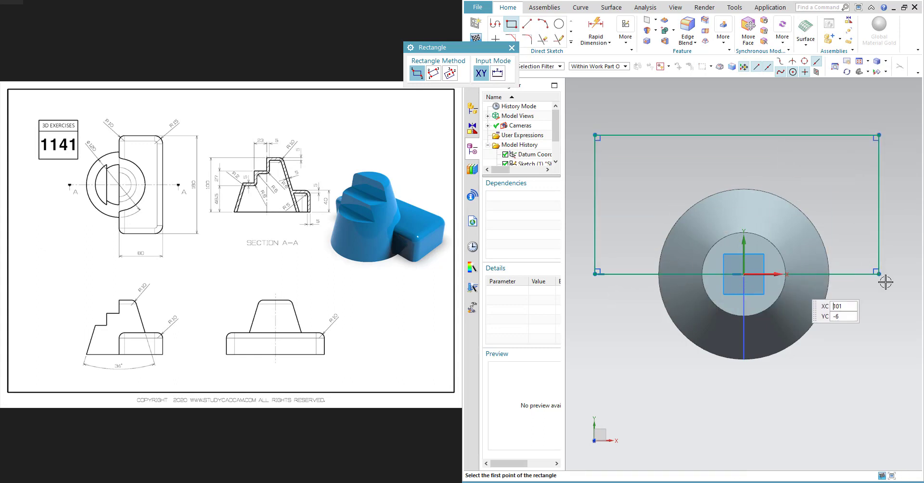
pyautogui.press('Escape')
pyautogui.moveTo(860, 274); pyautogui.dragTo(853, 251)
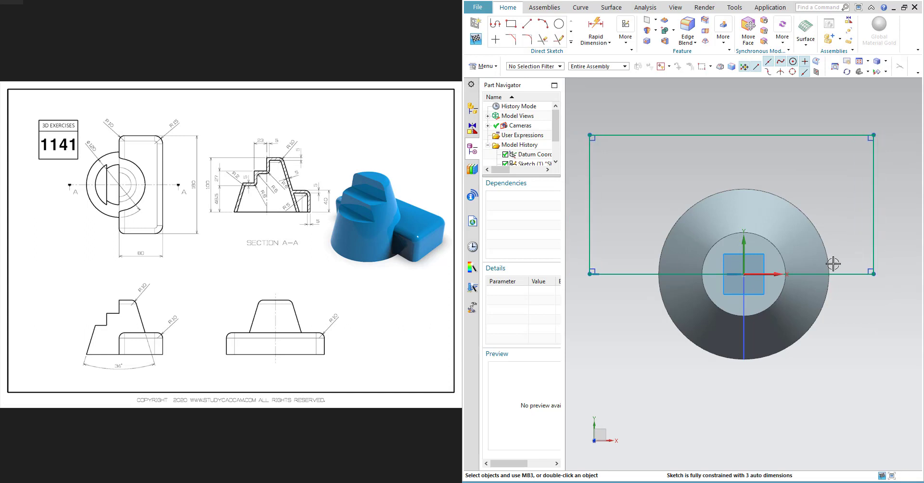
# - Constrain the rectangle to be centered horizontally on the revolved part's axis
pyautogui.click(732, 136)
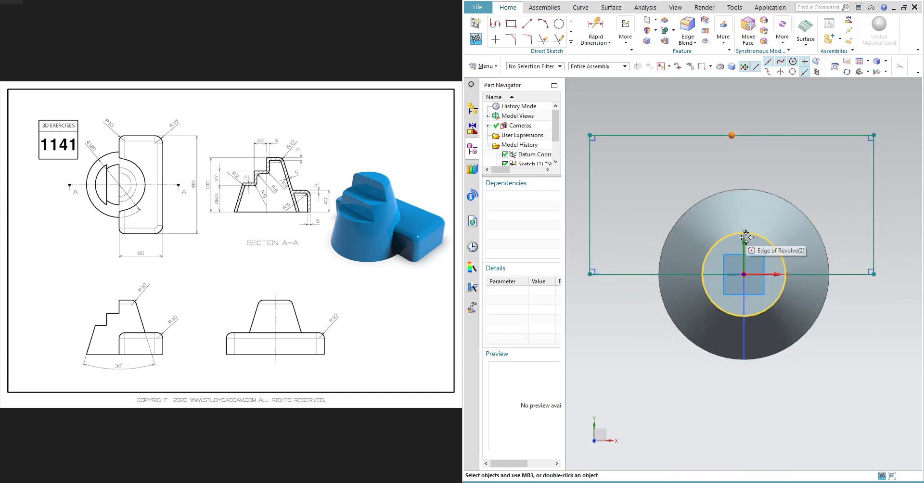
pyautogui.click(746, 237)
pyautogui.click(765, 226)
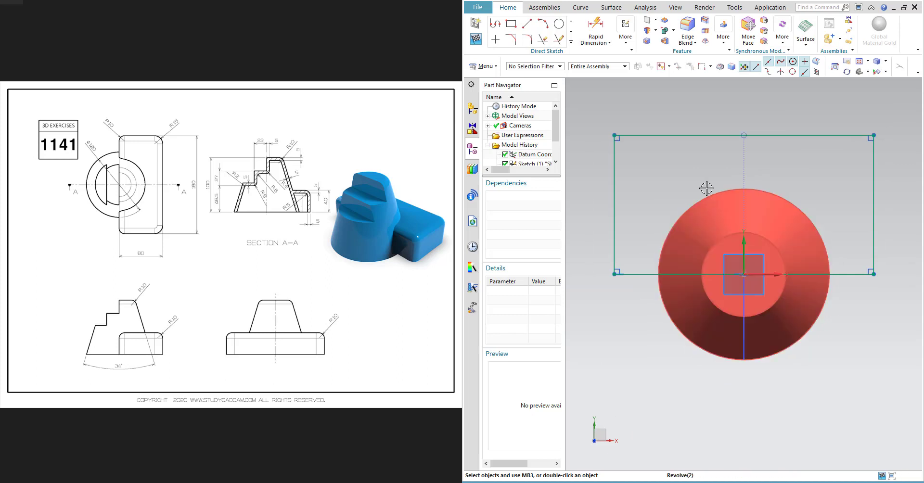
# - Dimension the rectangle's left edge height to 80 mm
pyautogui.press('d')
pyautogui.click(614, 158)
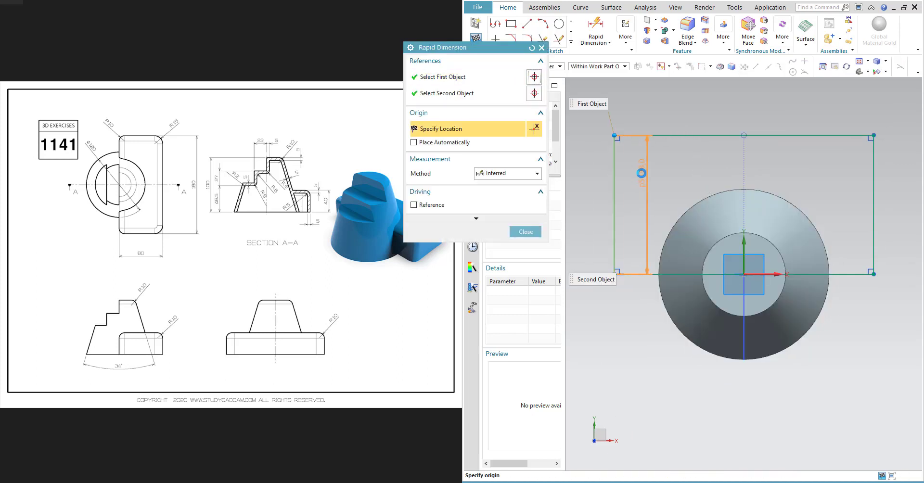
pyautogui.click(641, 173)
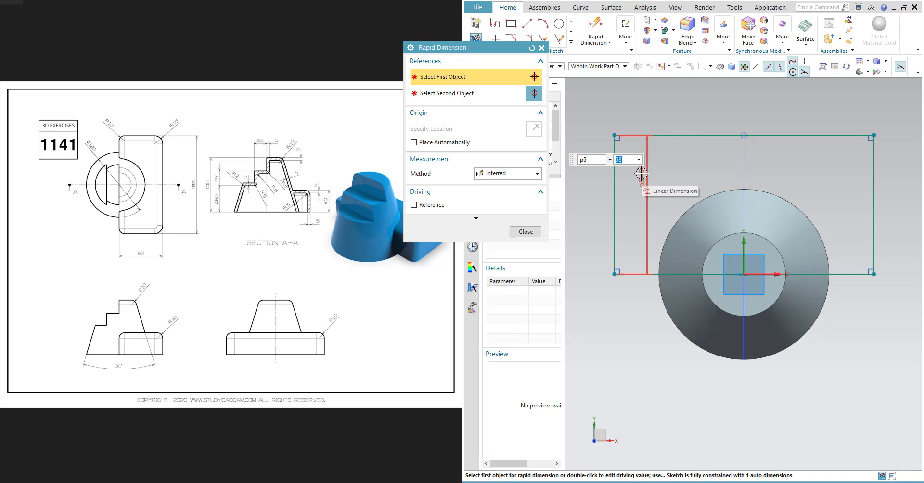
pyautogui.write('80')
pyautogui.press('Return')
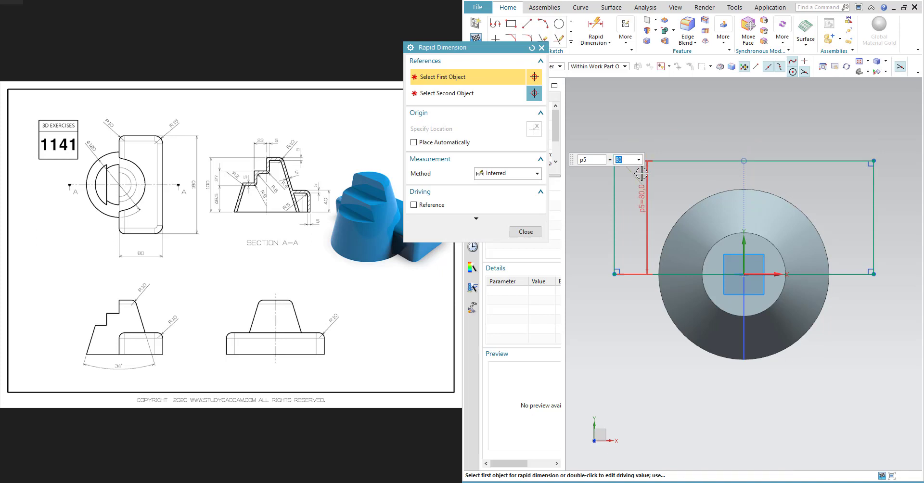
# - Dimension the rectangle's top edge width to 180 mm and leave the dimension command
pyautogui.click(674, 160)
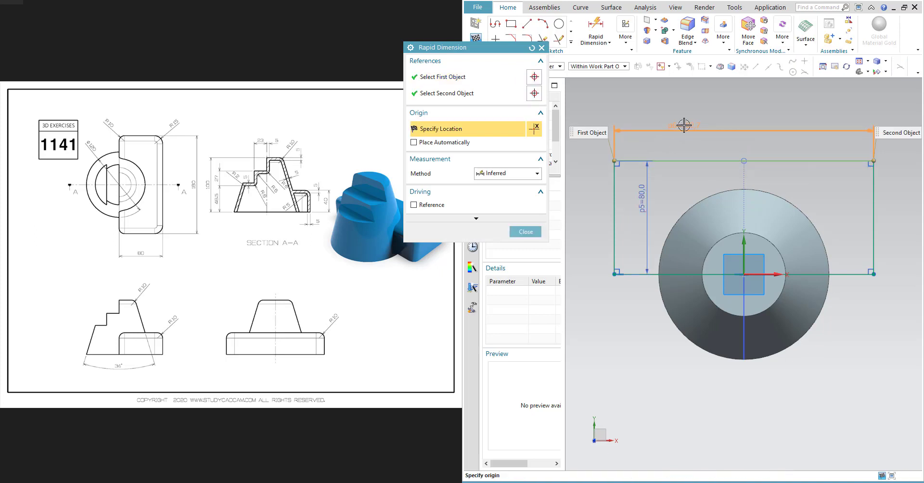
pyautogui.click(684, 125)
pyautogui.write('1')
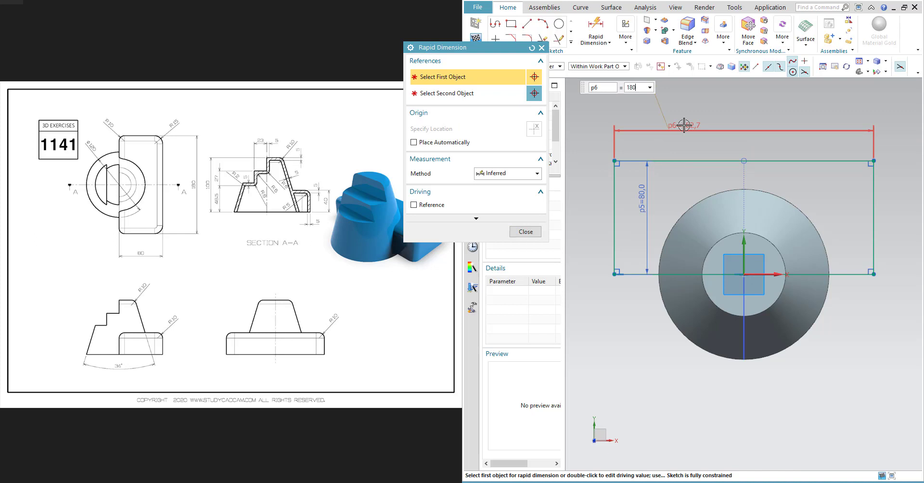
pyautogui.write('80')
pyautogui.press('Return')
pyautogui.press('Escape')
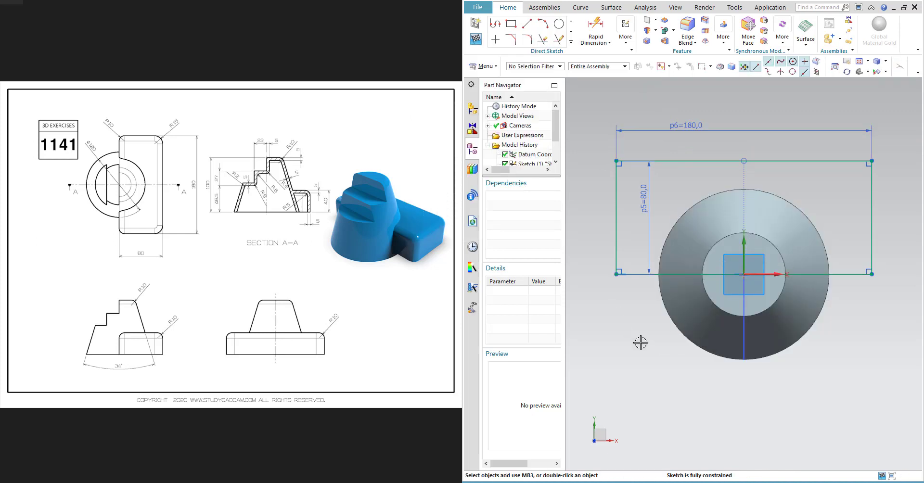
# - Extrude the rectangle 40 mm upward as a new body with no boolean
pyautogui.moveTo(641, 343); pyautogui.dragTo(599, 303, button='middle')
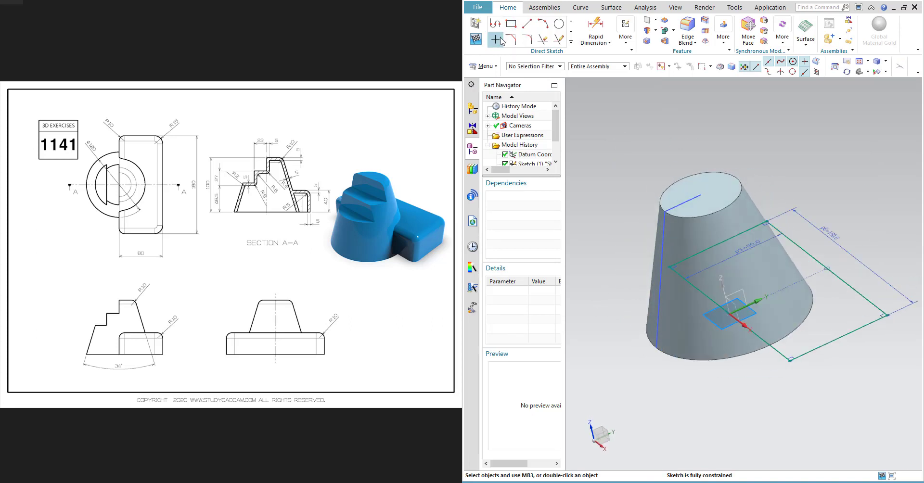
pyautogui.click(655, 30)
pyautogui.click(672, 40)
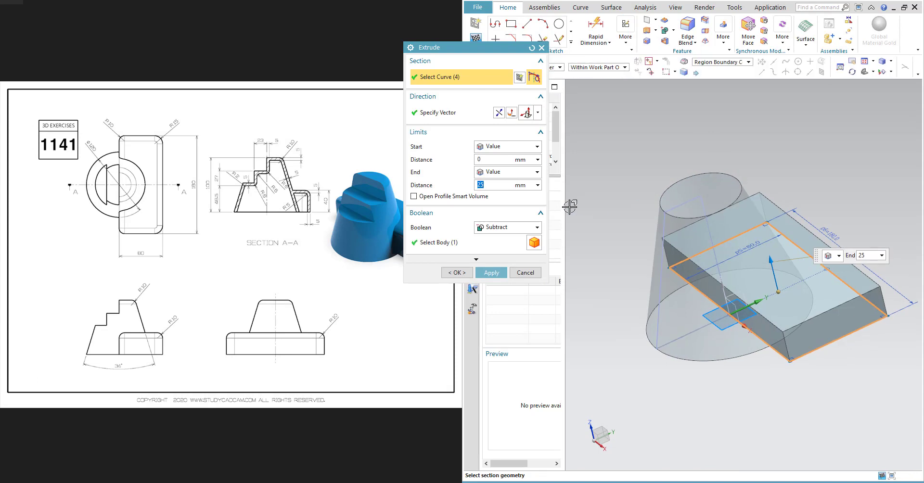
pyautogui.click(503, 228)
pyautogui.click(498, 236)
pyautogui.click(491, 186)
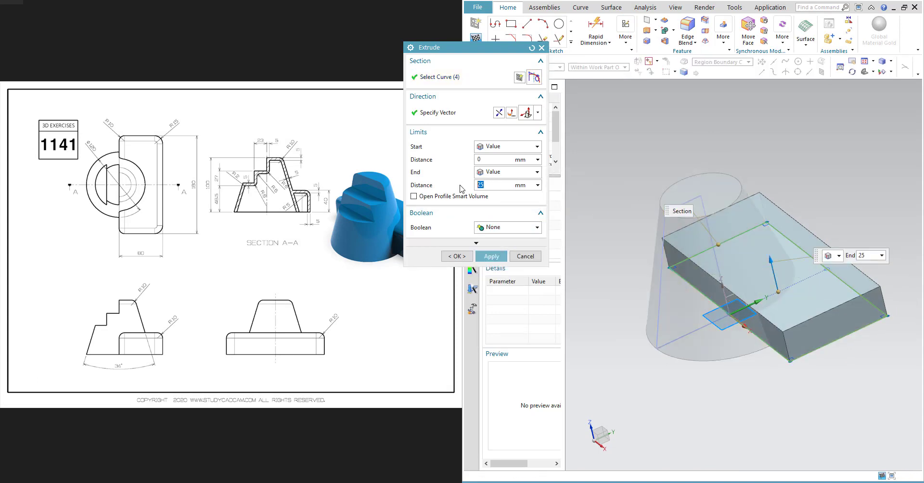
pyautogui.press('Return')
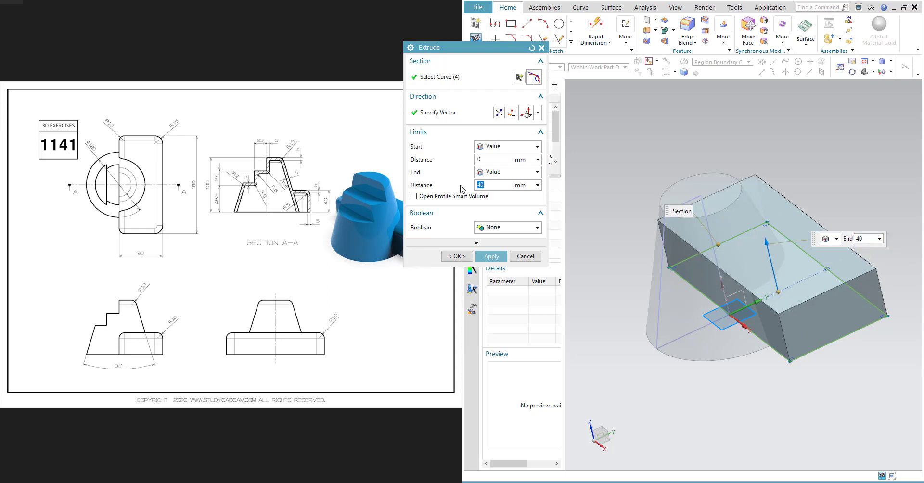
pyautogui.click(500, 260)
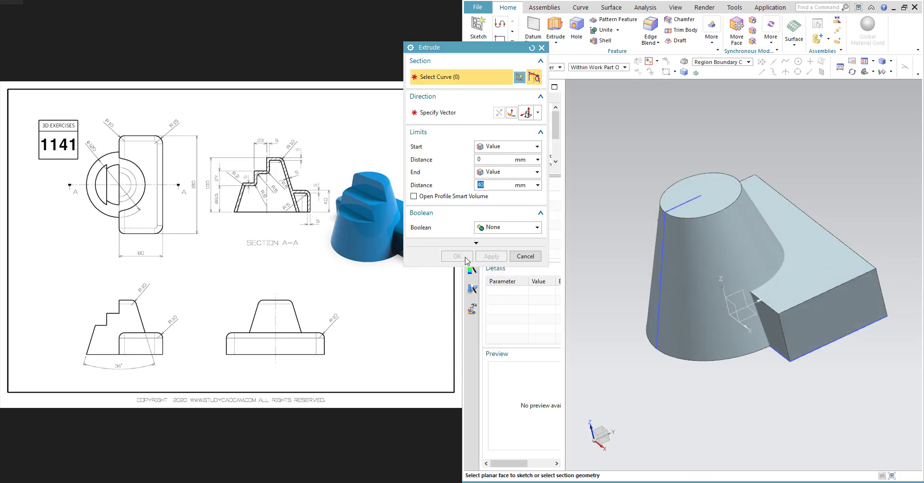
pyautogui.click(523, 256)
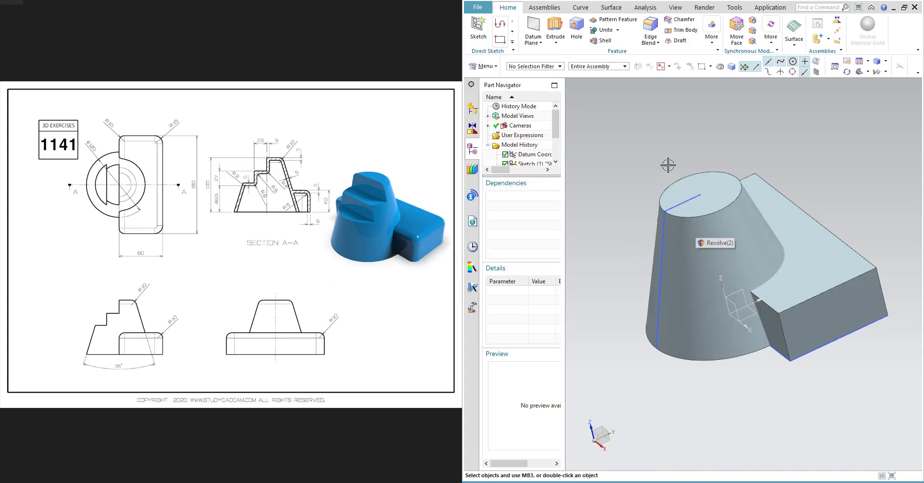
# - Start a Revolve and select the tapered sketch profile as its section using connected curves
pyautogui.click(556, 43)
pyautogui.click(566, 66)
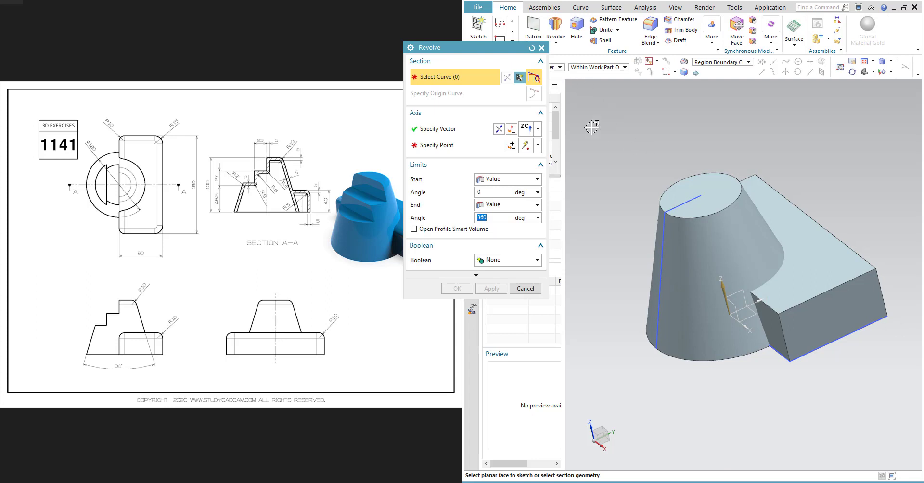
pyautogui.moveTo(479, 47); pyautogui.dragTo(370, 65)
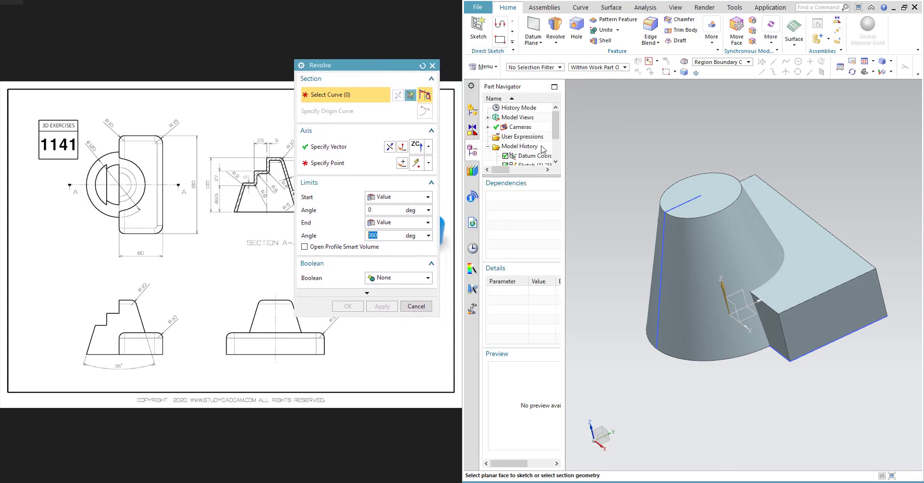
pyautogui.scroll(-2, 543, 149)
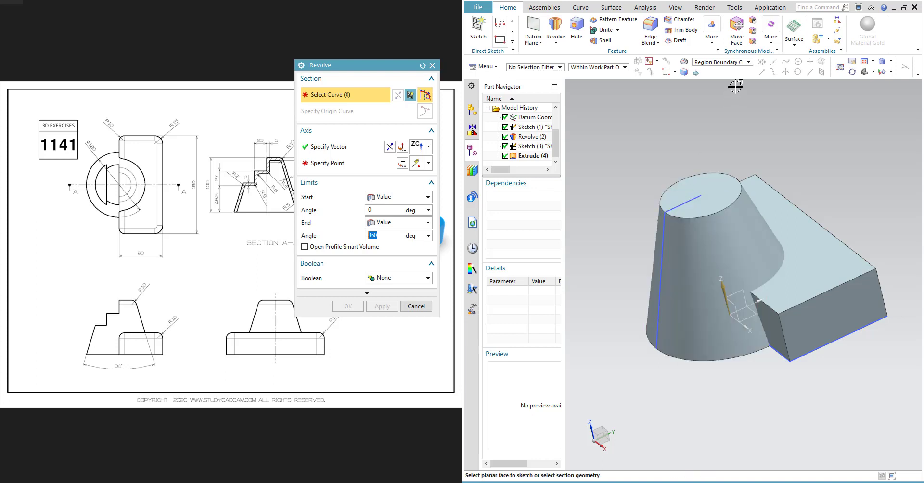
pyautogui.click(716, 63)
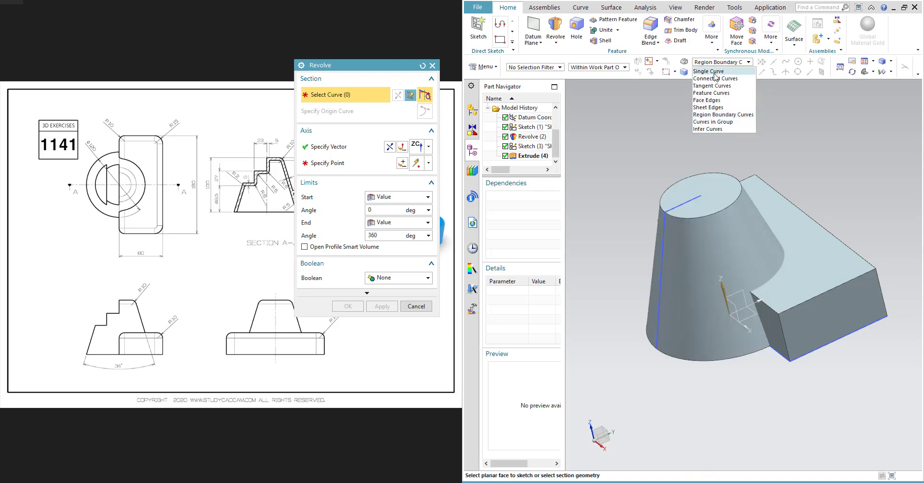
pyautogui.click(716, 78)
pyautogui.click(679, 208)
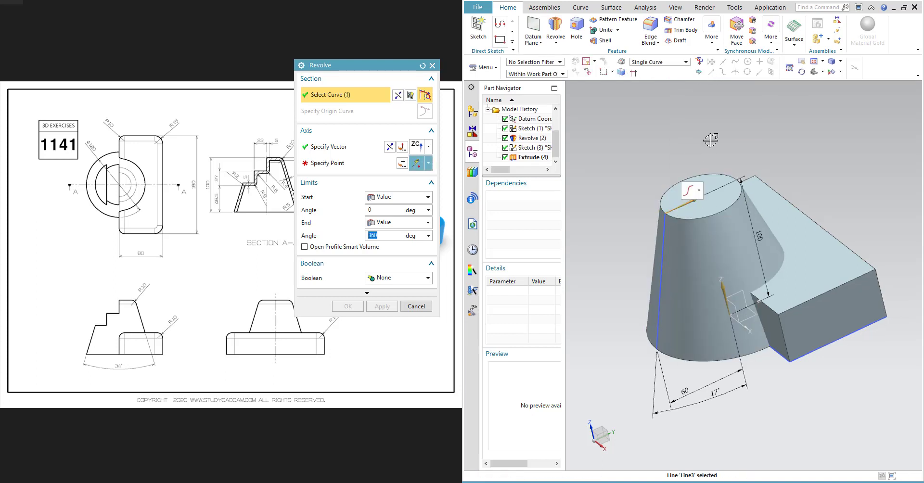
pyautogui.click(685, 62)
pyautogui.click(655, 77)
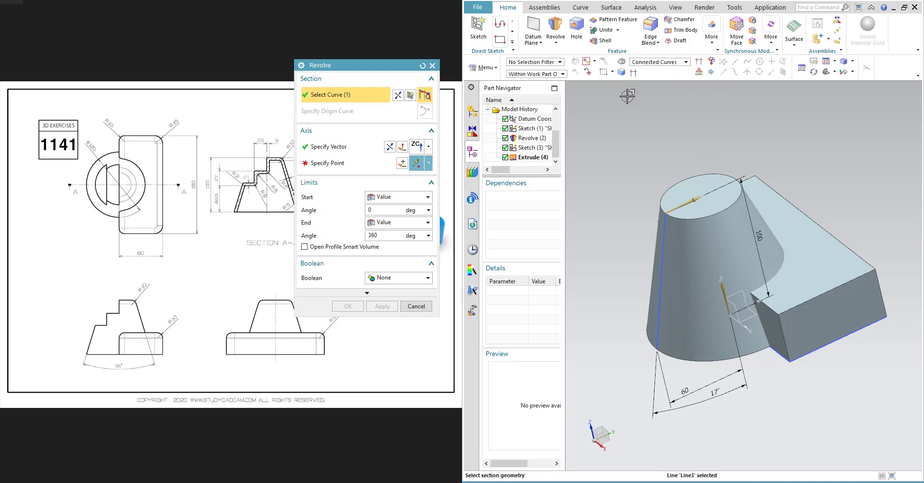
pyautogui.click(422, 66)
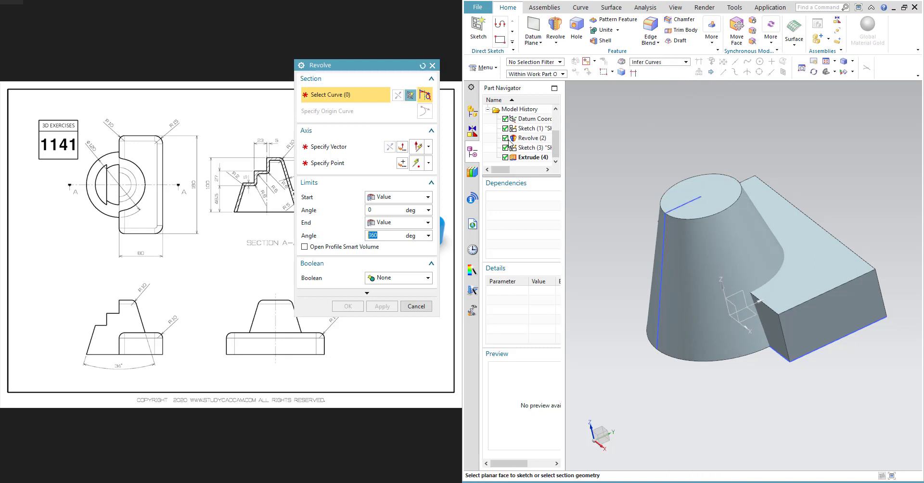
pyautogui.click(672, 211)
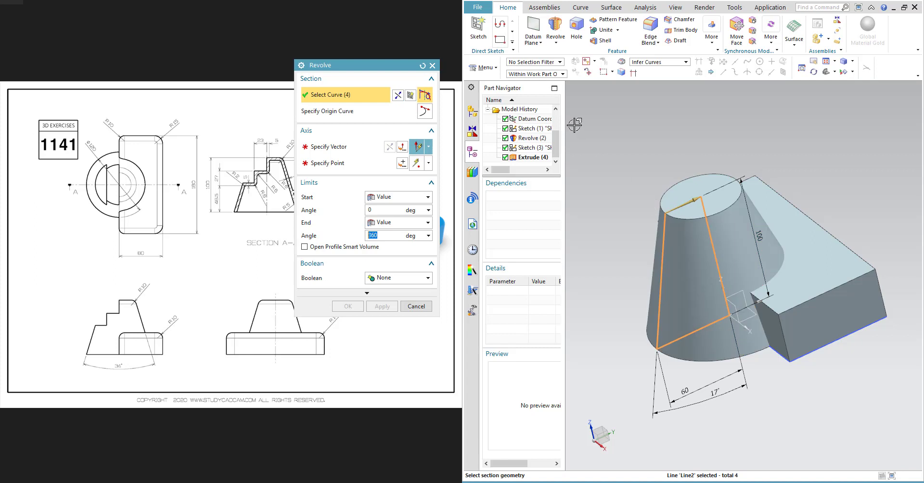
# - Set the revolve axis to ZC through a point at the center of the part's base
pyautogui.click(345, 149)
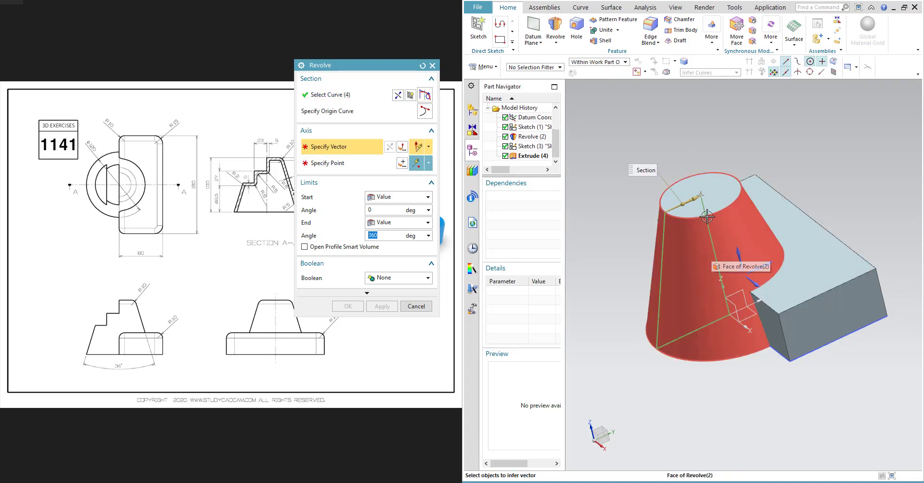
pyautogui.click(428, 147)
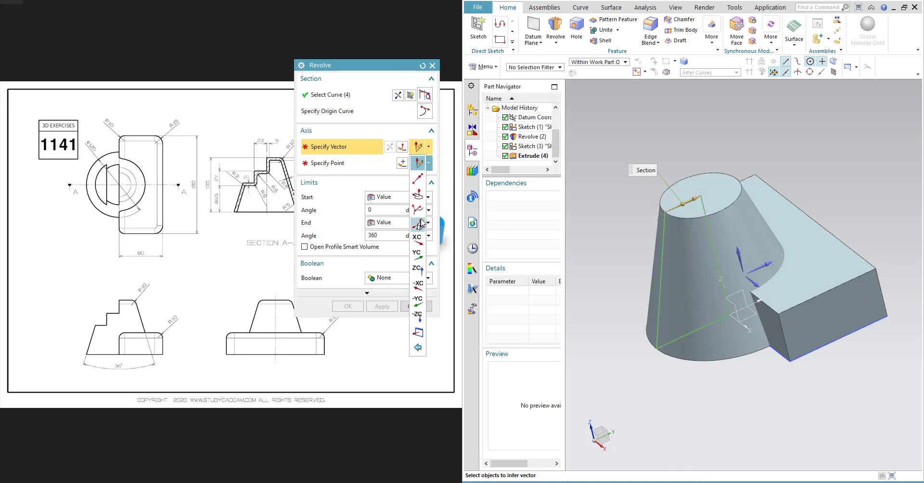
pyautogui.click(417, 269)
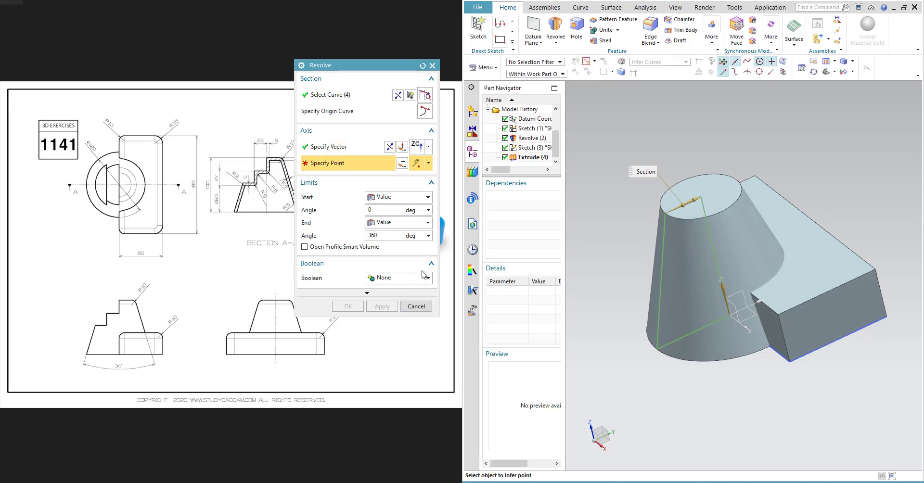
pyautogui.rightClick(730, 315)
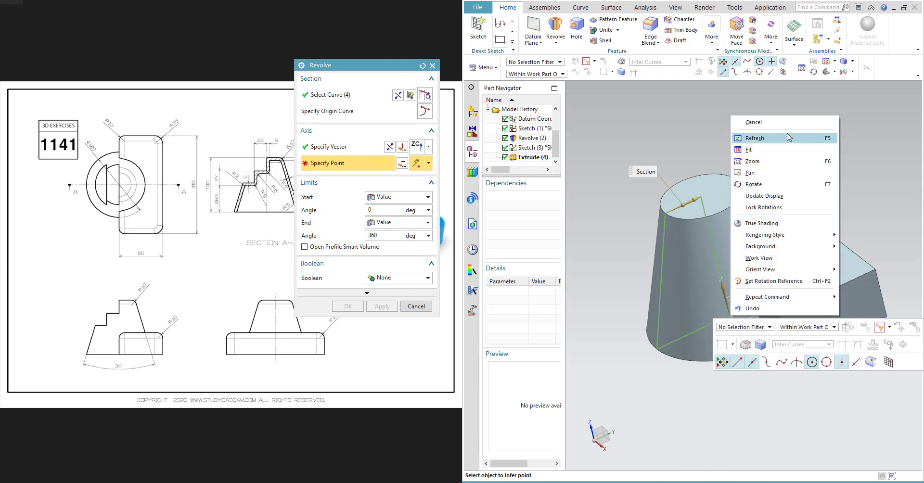
pyautogui.click(698, 386)
pyautogui.scroll(-1, 748, 350)
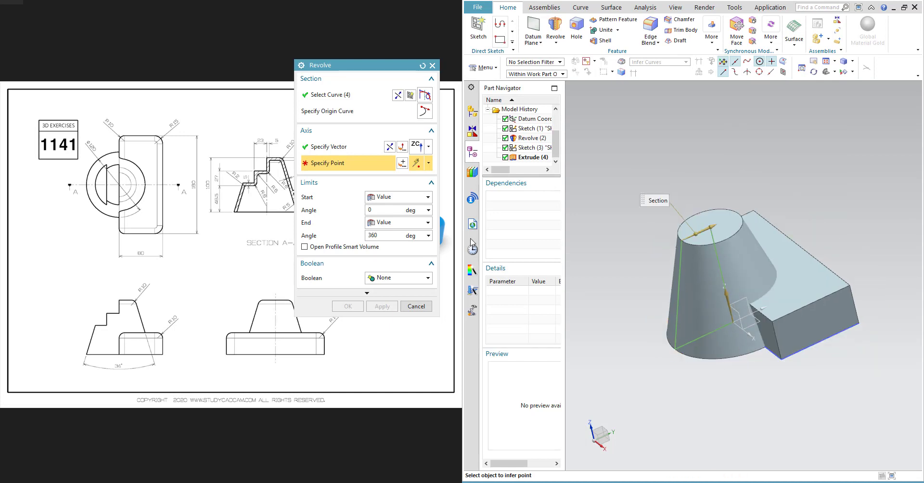
pyautogui.click(733, 323)
pyautogui.moveTo(733, 323); pyautogui.dragTo(750, 299, button='middle')
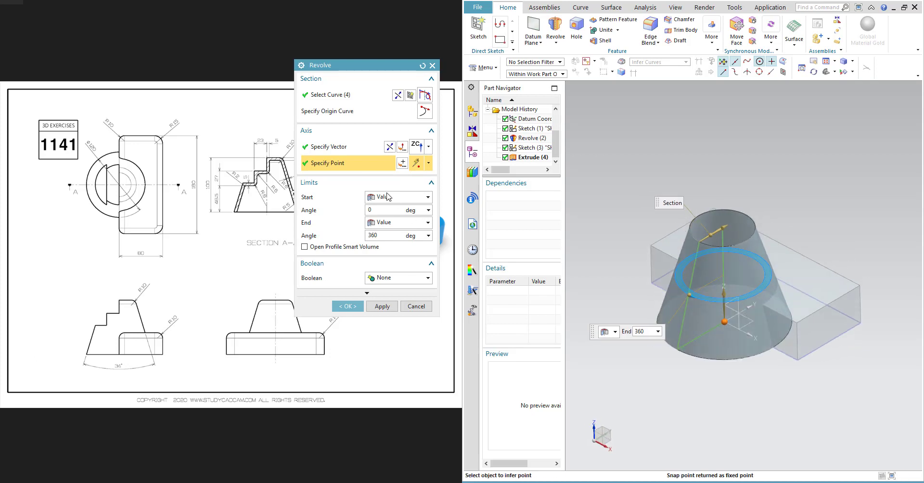
# - Revolve 360° subtracting from the extruded block's body and apply
pyautogui.click(415, 278)
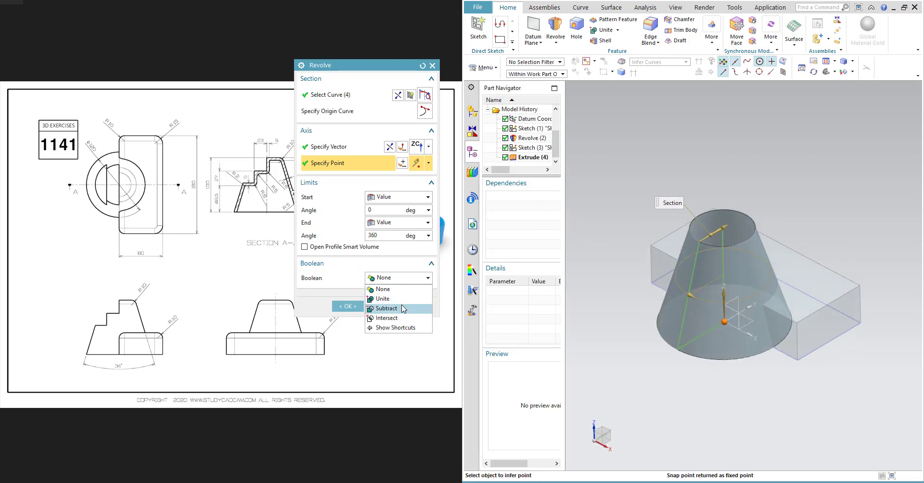
pyautogui.click(388, 305)
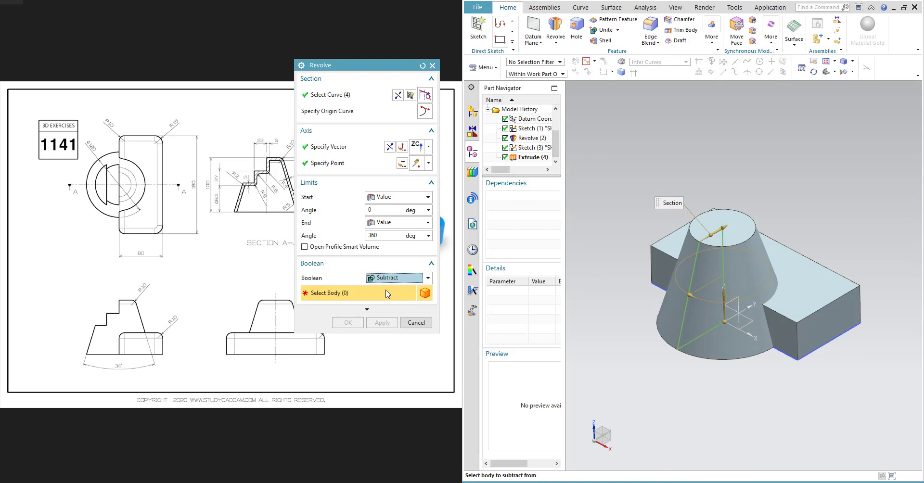
pyautogui.click(803, 286)
pyautogui.click(383, 323)
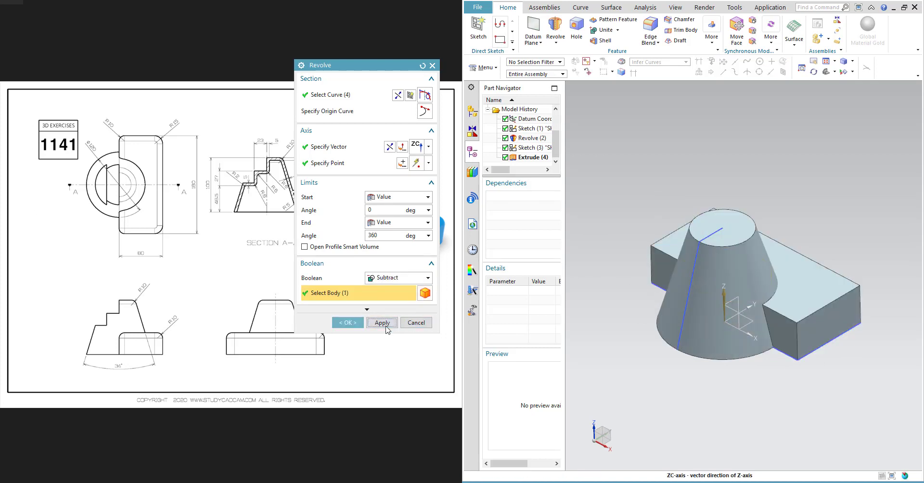
pyautogui.click(415, 323)
# - Inspect the new Revolve feature in the part navigator and model
pyautogui.moveTo(818, 372); pyautogui.dragTo(782, 328, button='middle')
pyautogui.scroll(-1, 548, 154)
pyautogui.click(534, 154)
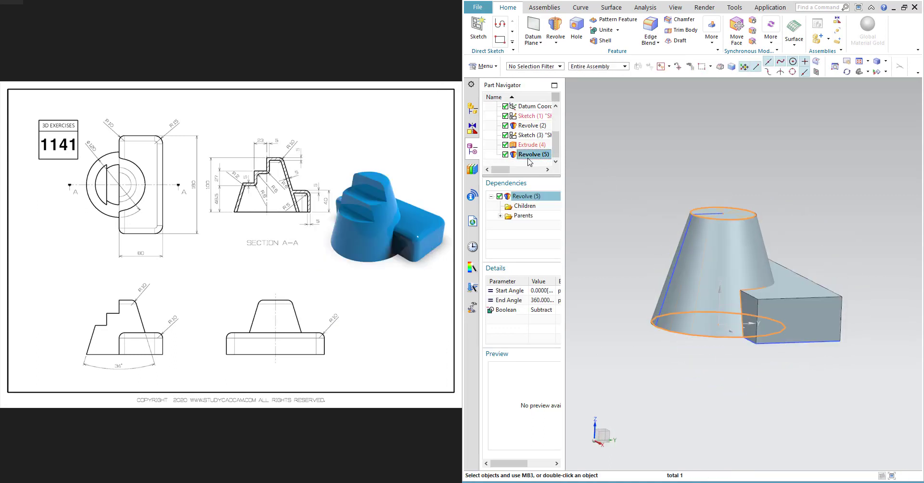
pyautogui.click(790, 289)
pyautogui.press('Escape')
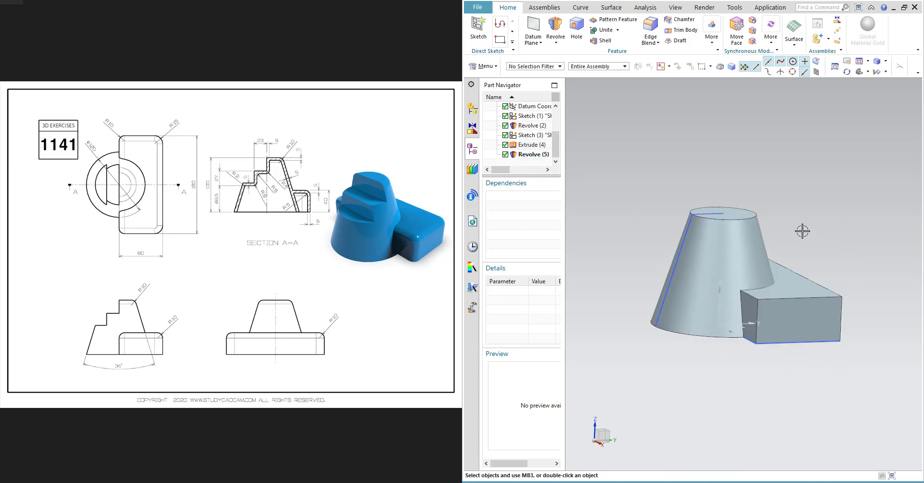
# - Filter selection to solid bodies and select the revolved and extruded bodies to check them, rotating the view
pyautogui.click(545, 68)
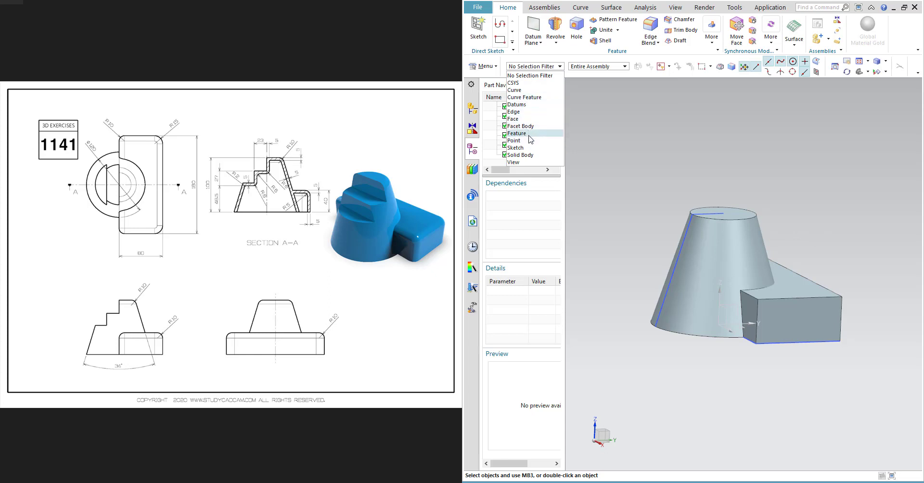
pyautogui.click(529, 155)
pyautogui.click(721, 238)
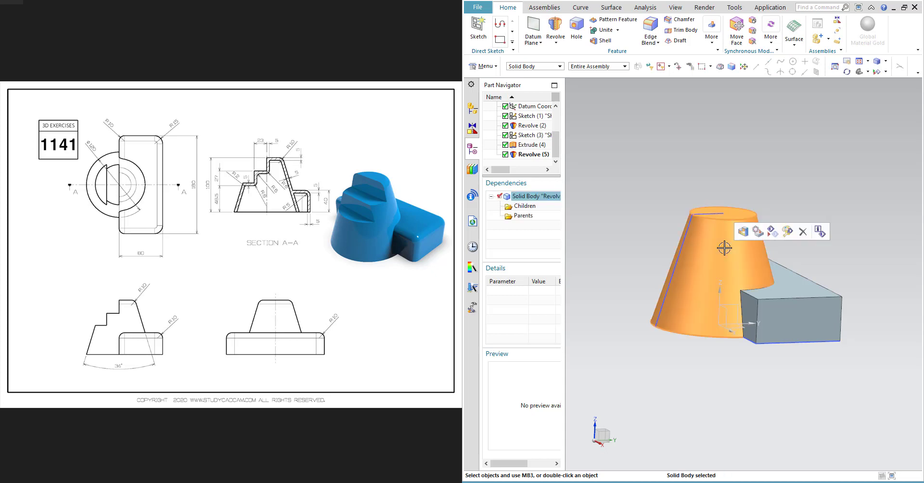
pyautogui.rightClick(792, 283)
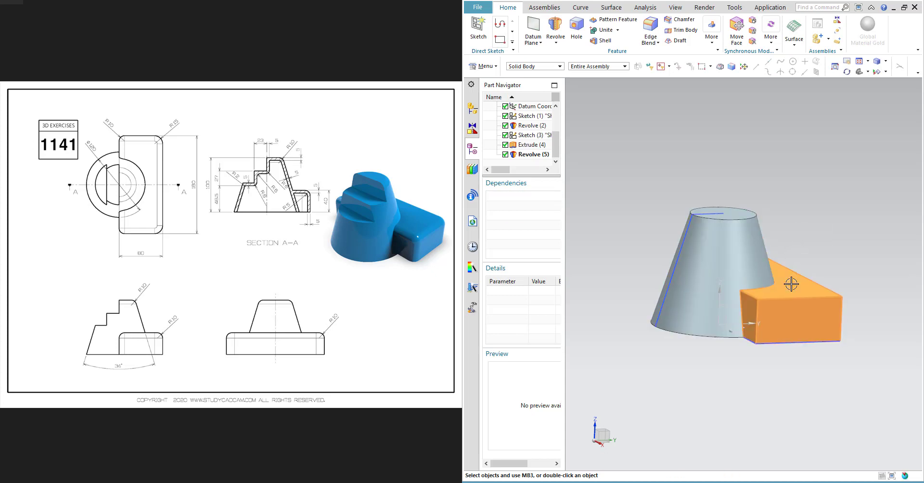
pyautogui.press('Escape')
pyautogui.rightClick(739, 252)
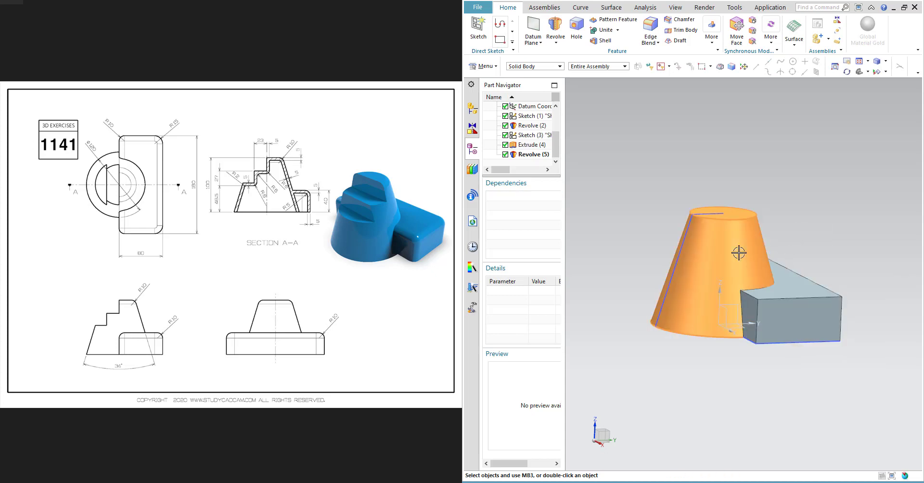
pyautogui.click(759, 260)
pyautogui.moveTo(759, 260); pyautogui.dragTo(759, 284, button='middle')
pyautogui.hotkey('ctrl', 'z')
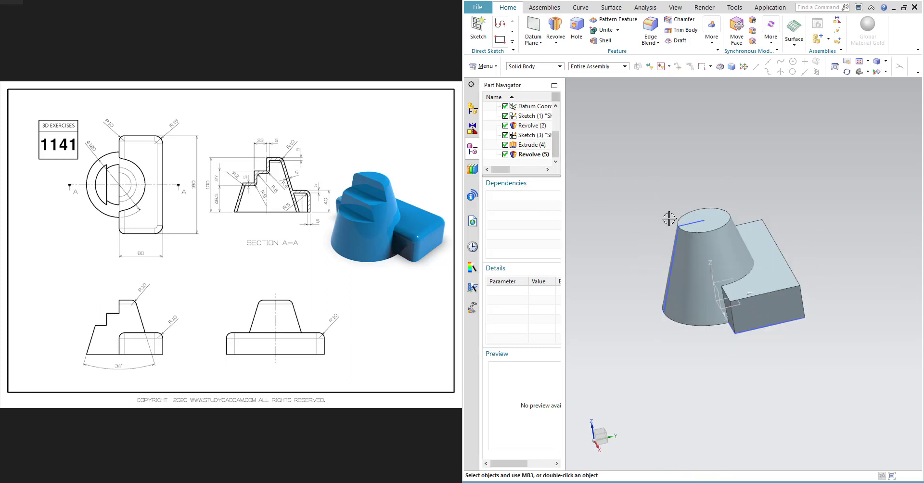
pyautogui.moveTo(666, 219); pyautogui.dragTo(687, 223, button='middle')
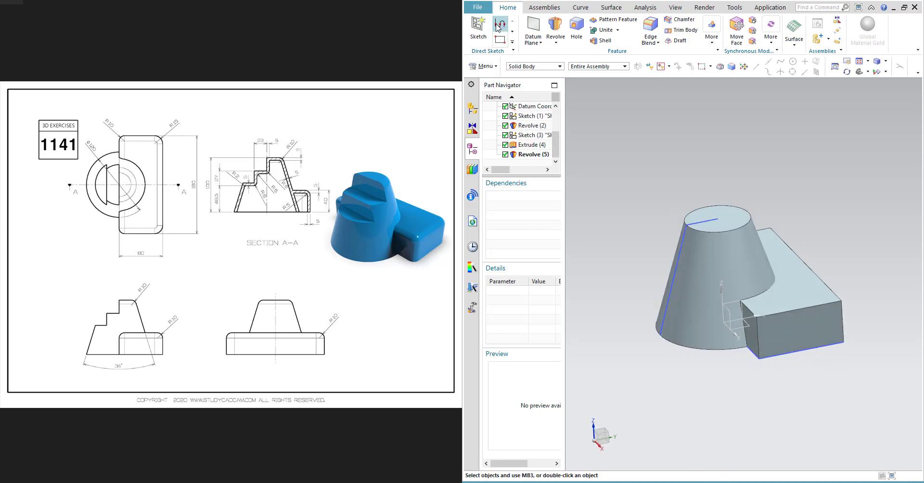
# - Create a new sketch on the vertical plane through the part's center
pyautogui.click(478, 27)
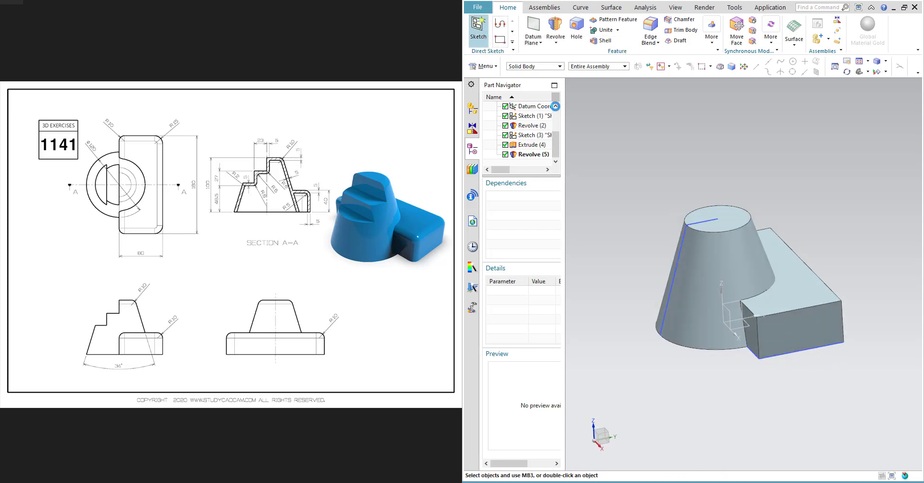
pyautogui.click(733, 311)
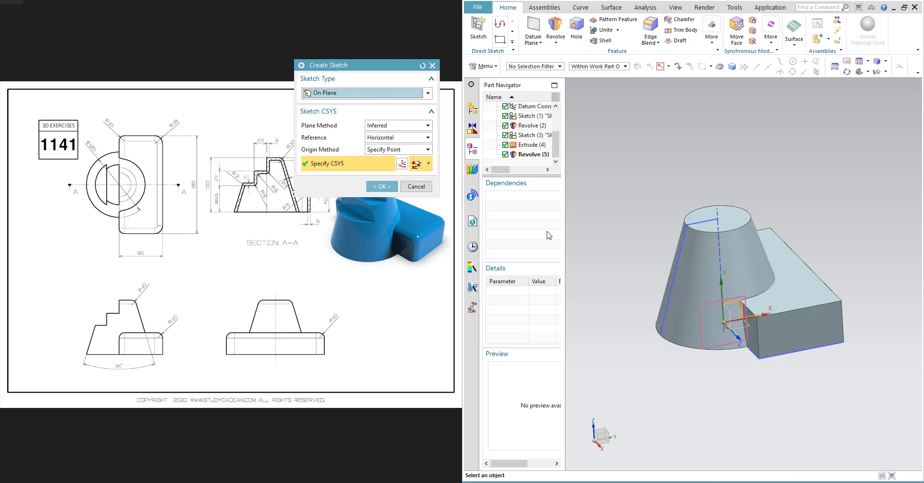
pyautogui.click(382, 186)
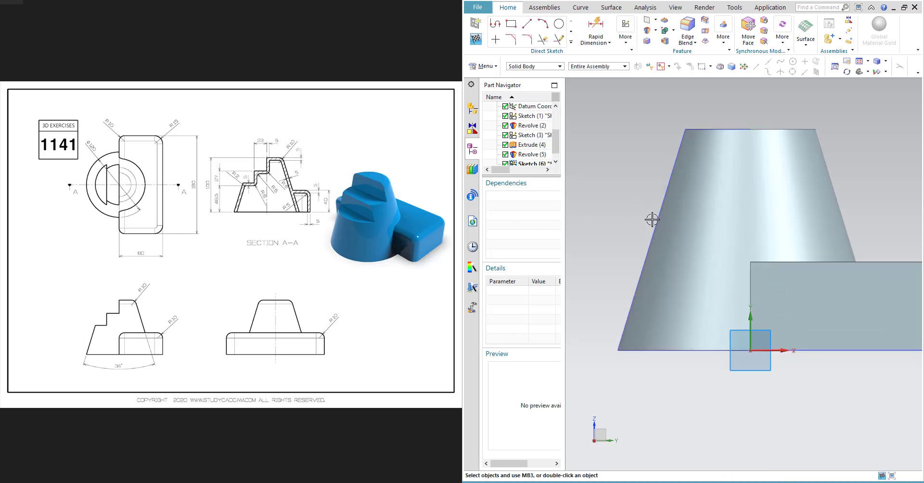
# - Project the curves of Sketch (1) into the new sketch
pyautogui.click(596, 42)
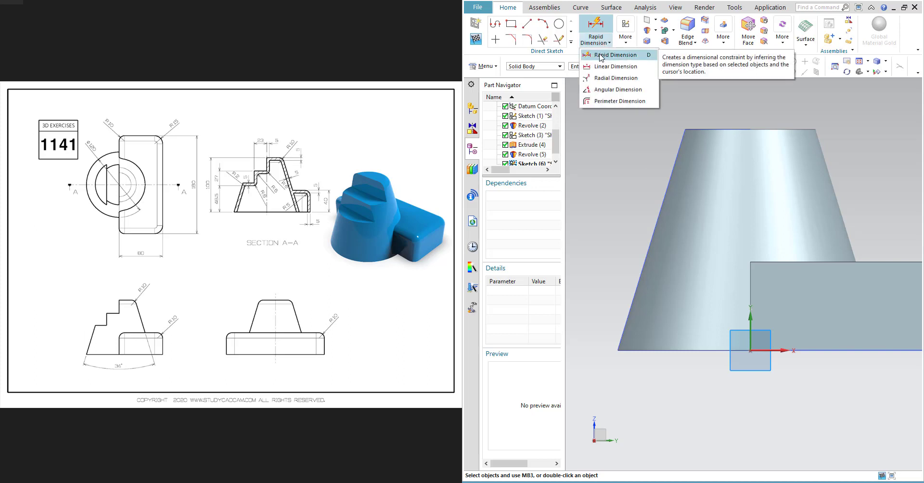
pyautogui.click(571, 42)
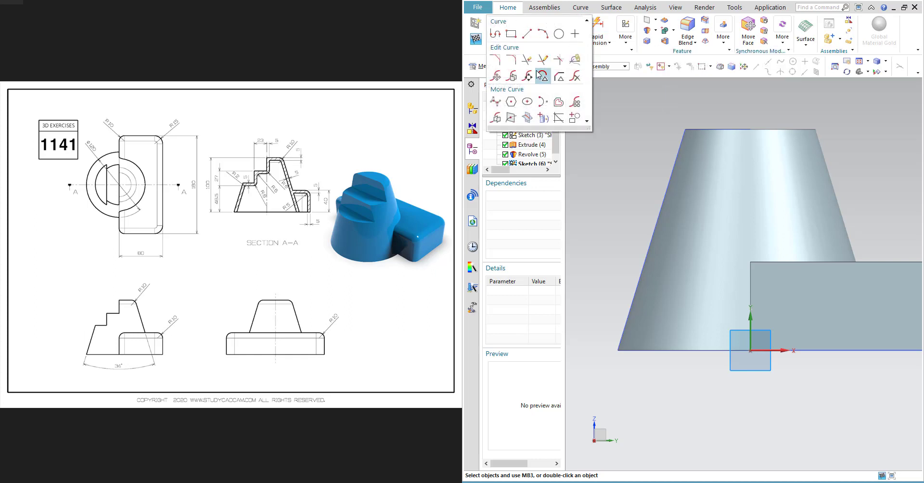
pyautogui.click(543, 119)
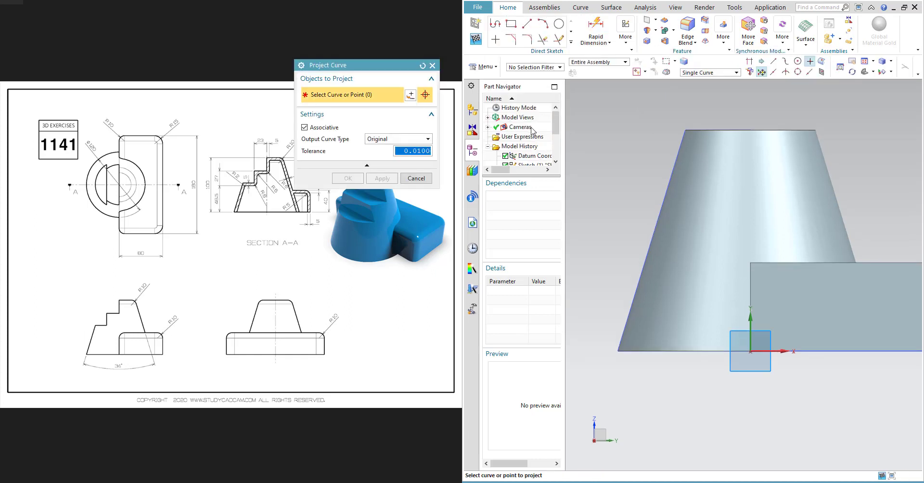
pyautogui.scroll(-2, 531, 129)
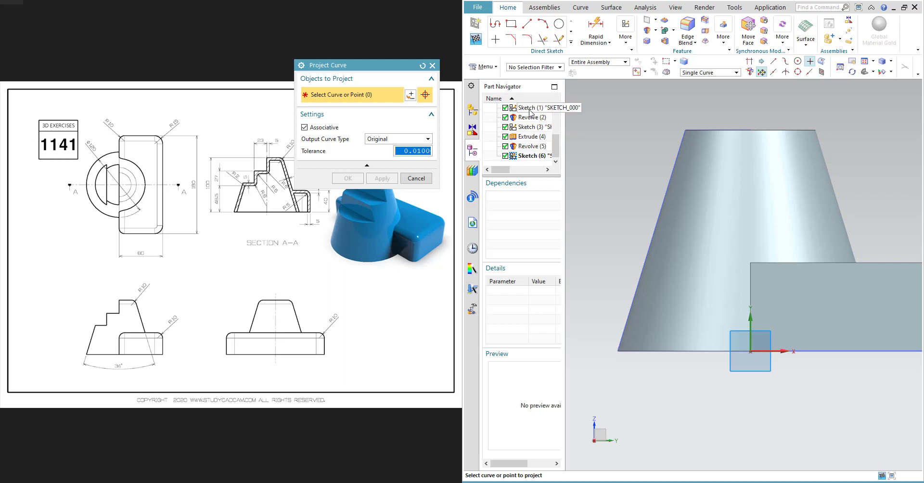
pyautogui.click(529, 111)
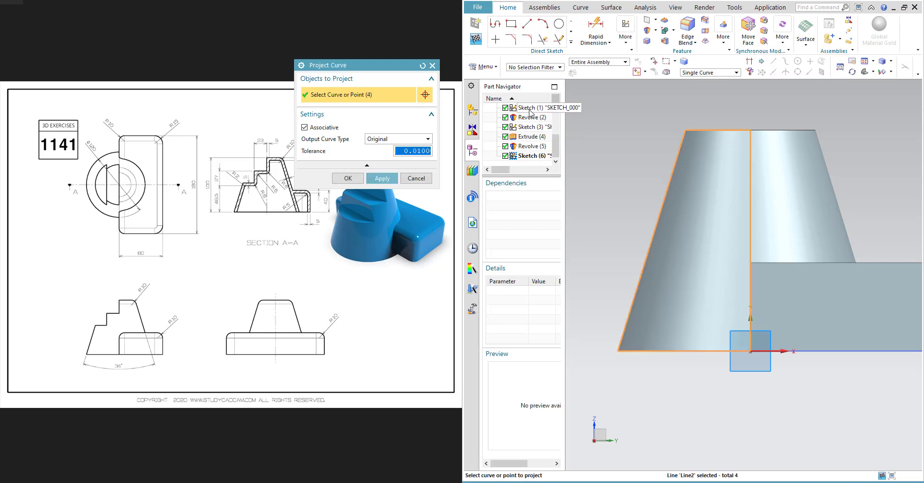
pyautogui.click(383, 179)
pyautogui.press('Escape')
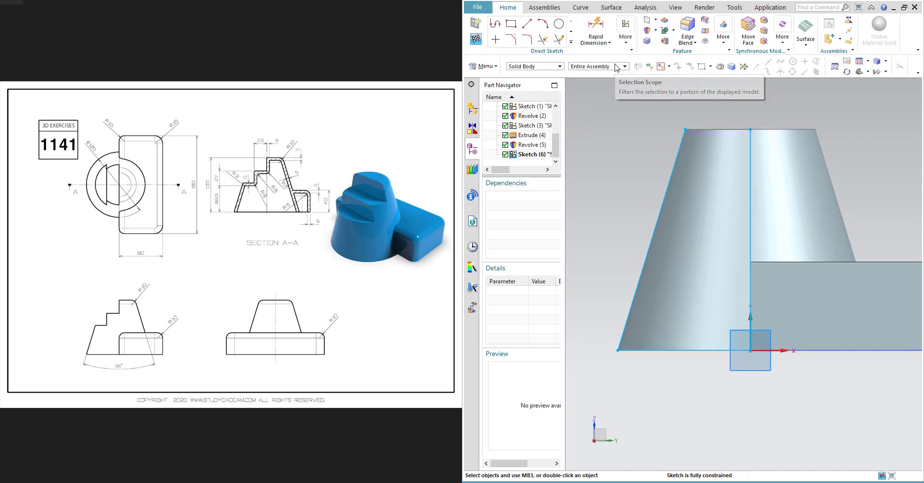
pyautogui.click(617, 67)
pyautogui.click(610, 97)
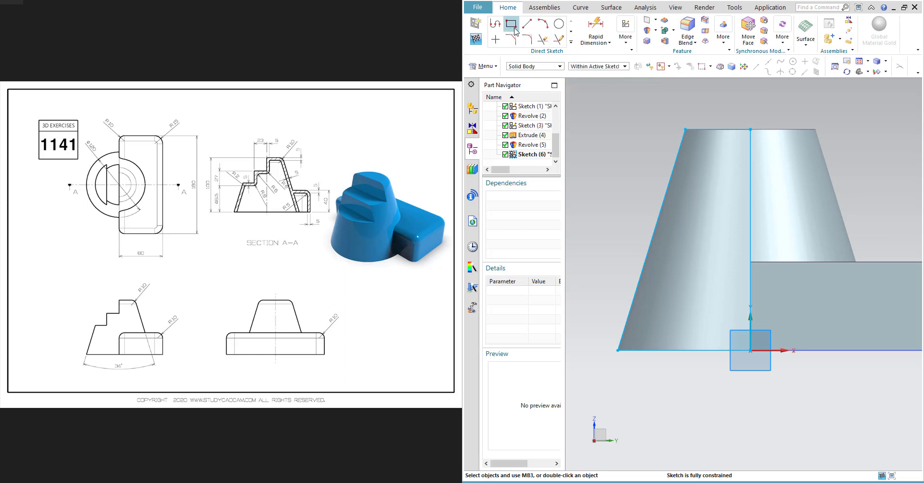
pyautogui.click(495, 23)
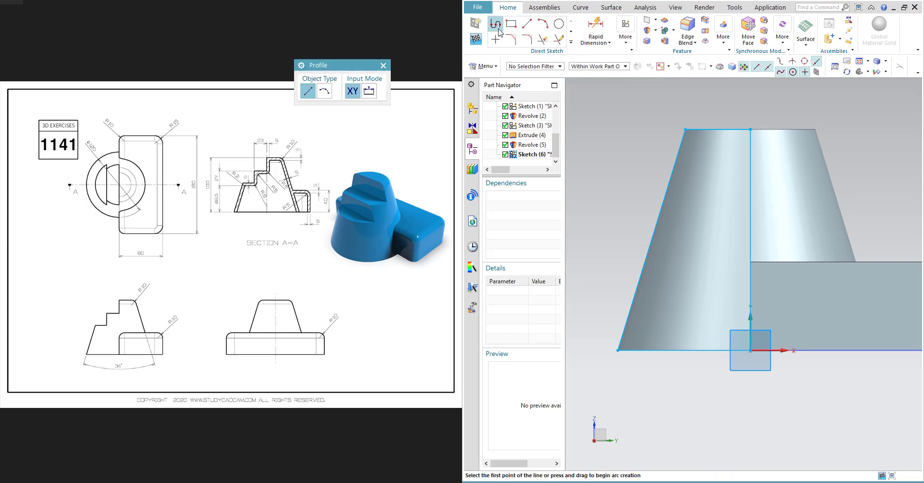
pyautogui.click(662, 214)
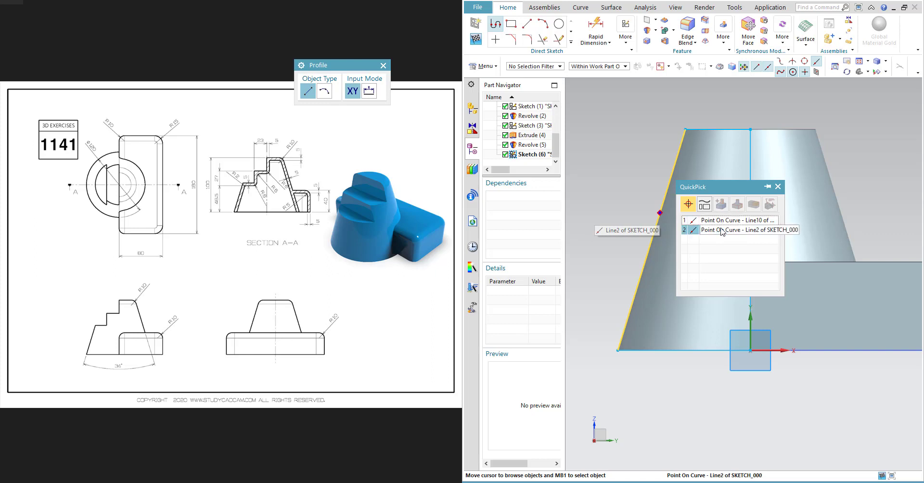
pyautogui.press('Escape')
pyautogui.press('Escape')
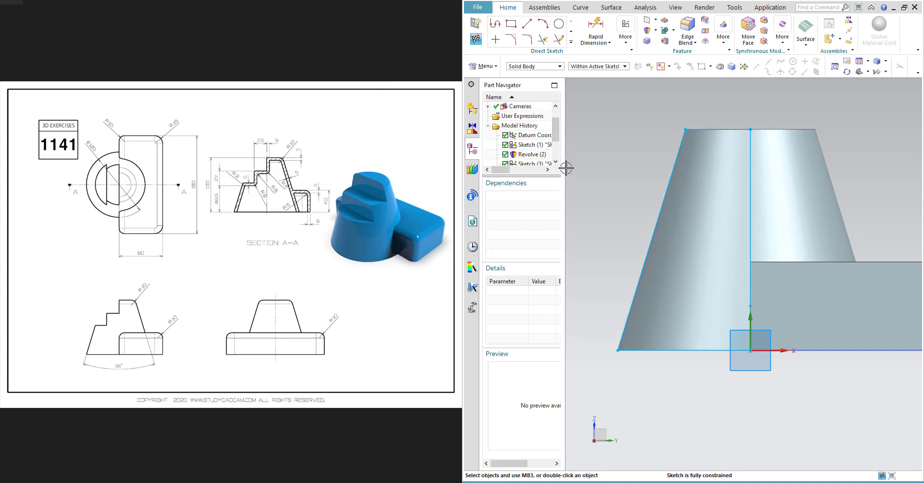
pyautogui.moveTo(564, 164); pyautogui.dragTo(590, 163)
pyautogui.scroll(-1, 548, 144)
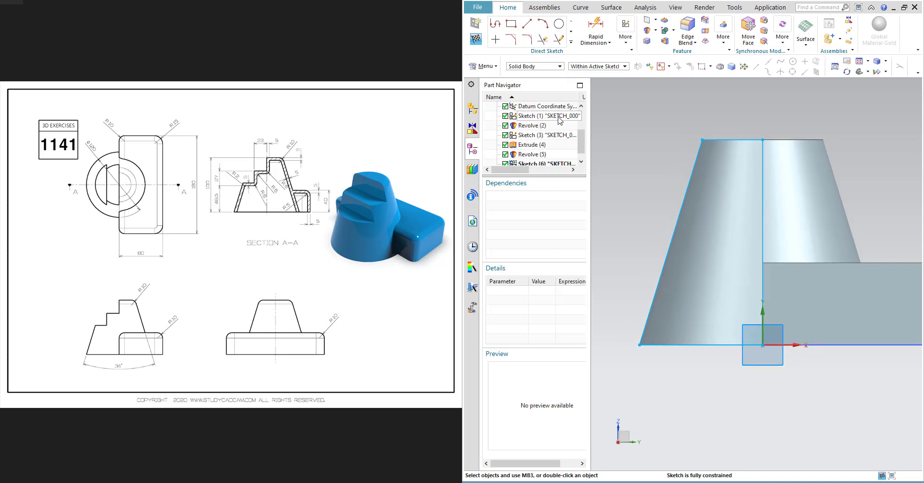
pyautogui.scroll(-1, 556, 125)
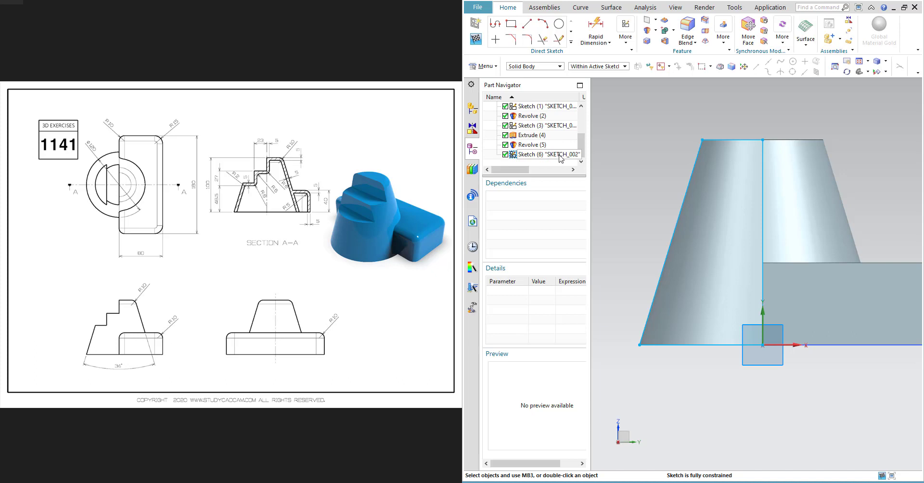
# - Draw a stepped profile: a horizontal line from the tapered edge, a vertical line up, then a horizontal line to the center axis
pyautogui.click(503, 27)
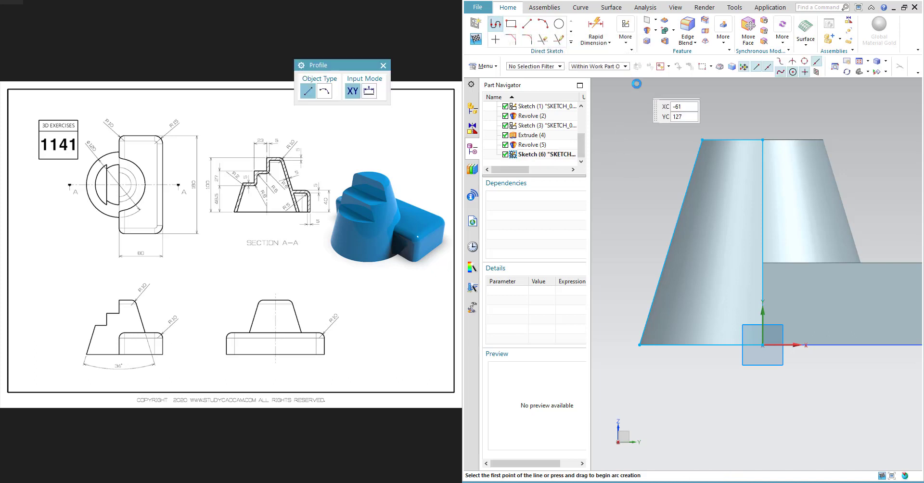
pyautogui.click(600, 66)
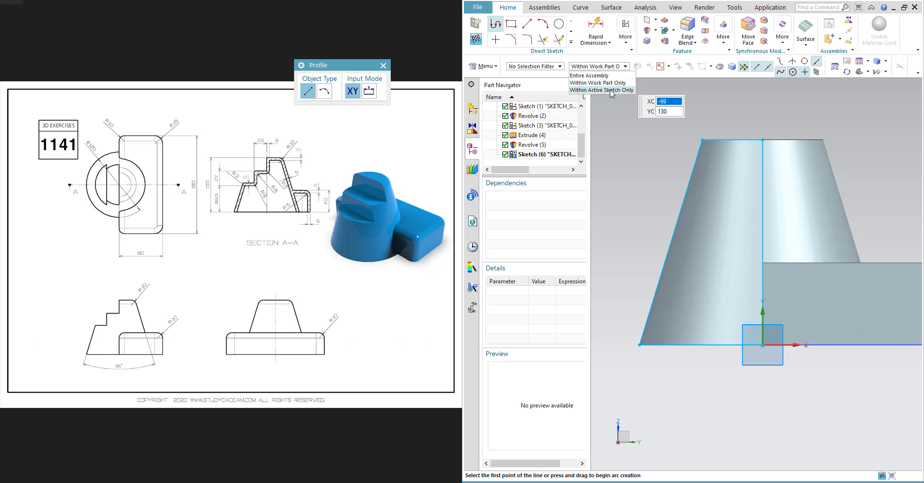
pyautogui.click(612, 90)
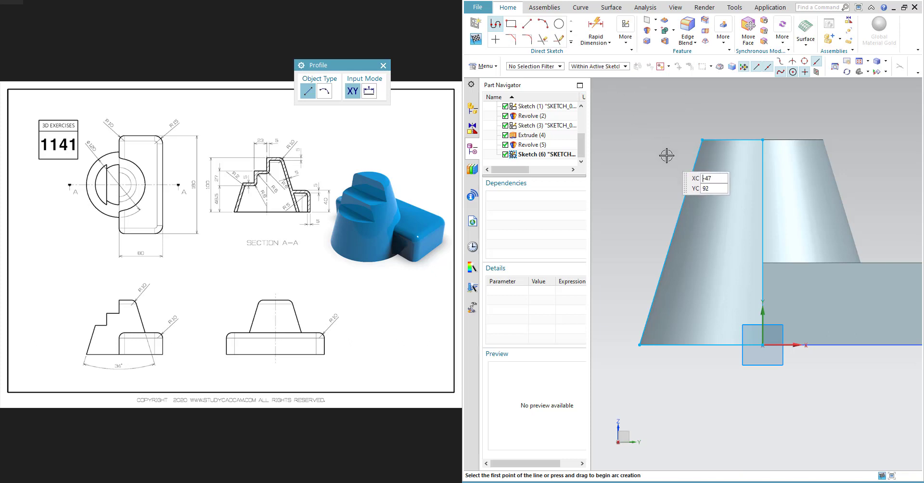
pyautogui.click(674, 229)
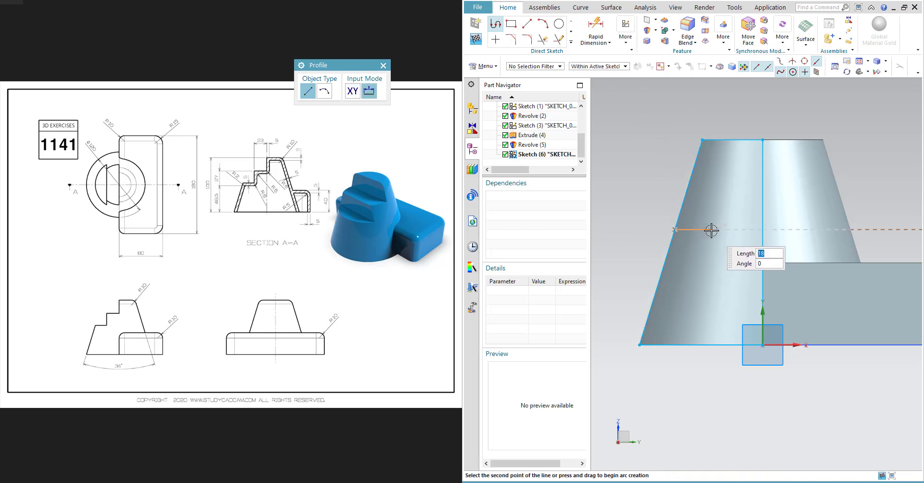
pyautogui.click(712, 230)
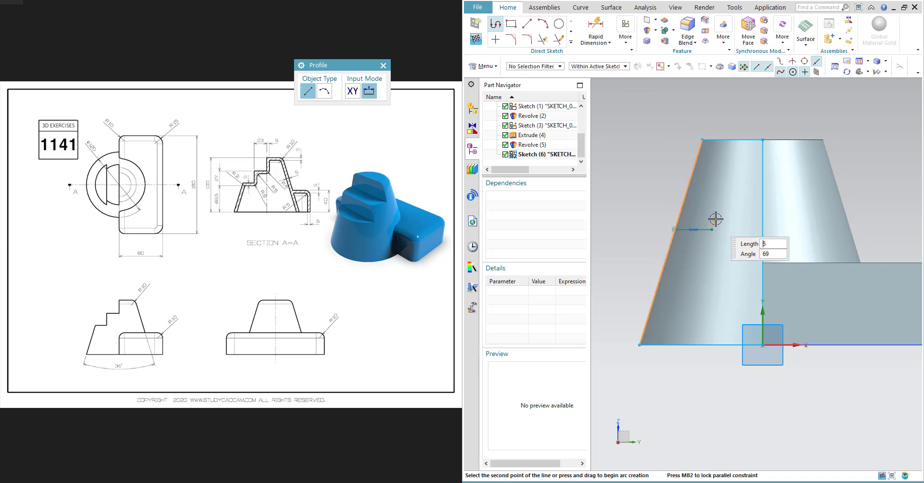
pyautogui.click(712, 195)
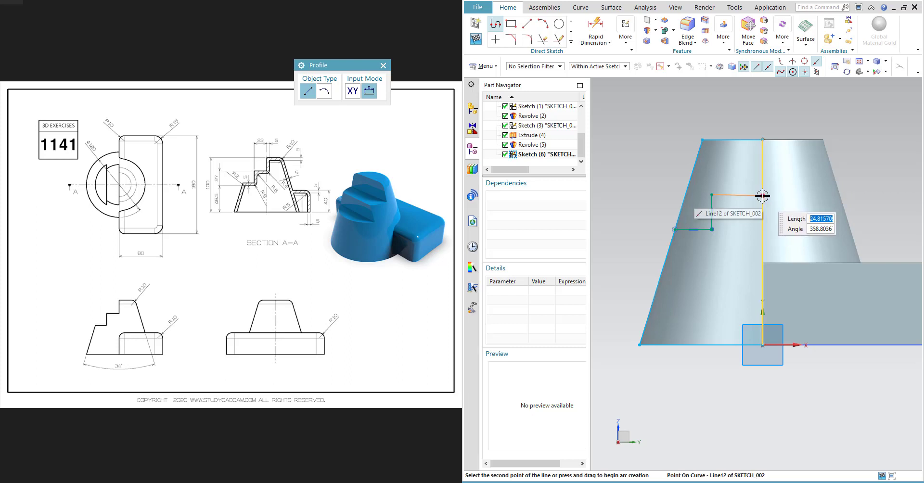
pyautogui.click(763, 196)
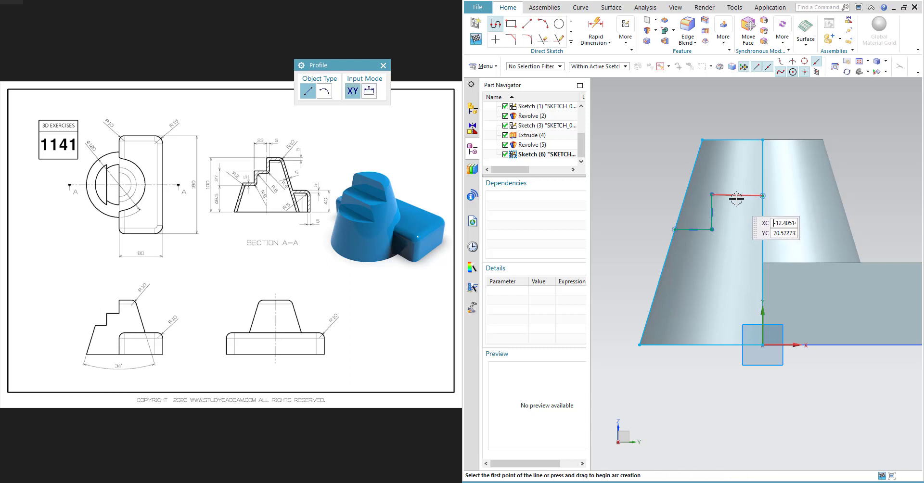
pyautogui.press('Escape')
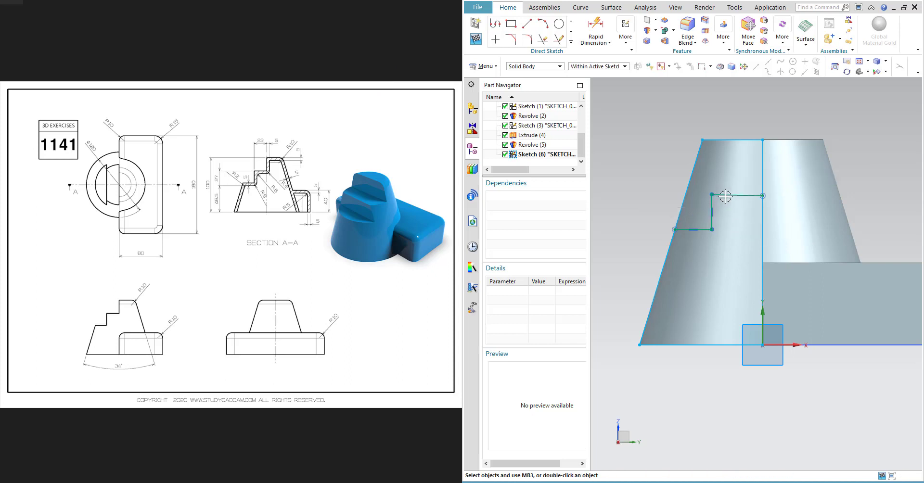
# - Dimension the upper horizontal step line's length to 23
pyautogui.click(551, 66)
pyautogui.click(530, 77)
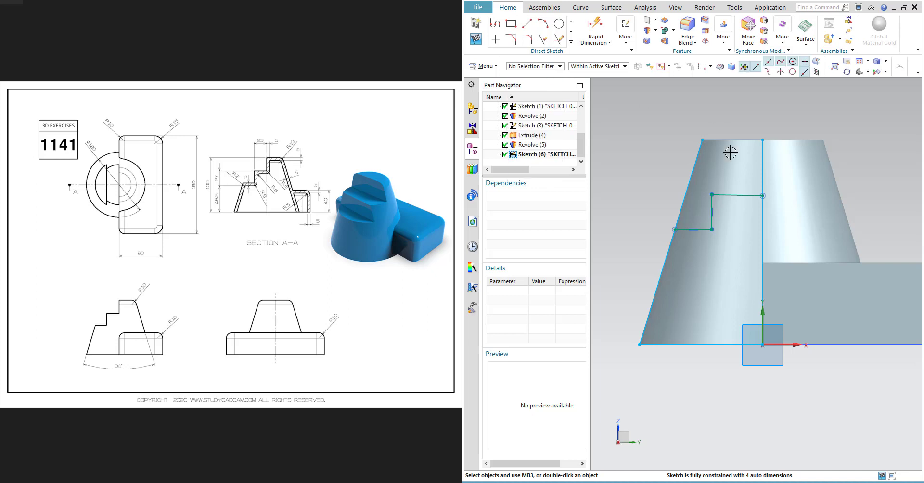
pyautogui.click(725, 194)
pyautogui.click(825, 162)
pyautogui.press('d')
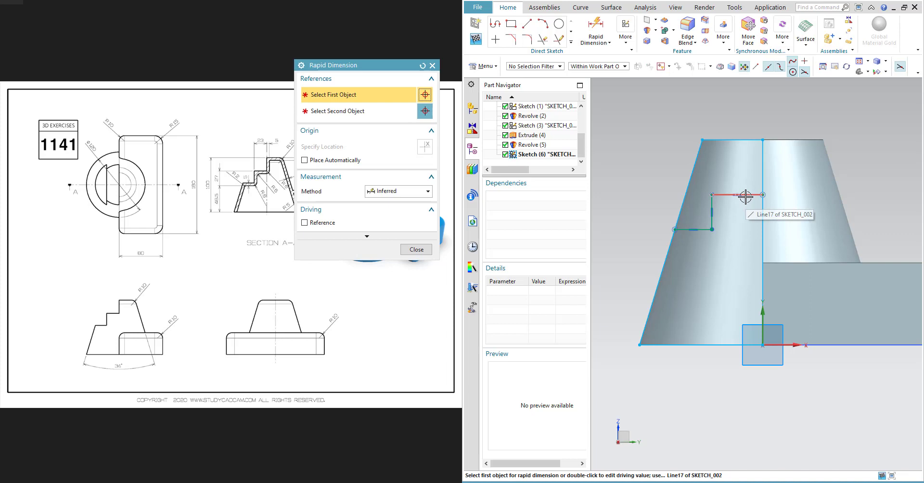
pyautogui.click(745, 195)
pyautogui.click(738, 117)
pyautogui.write('23')
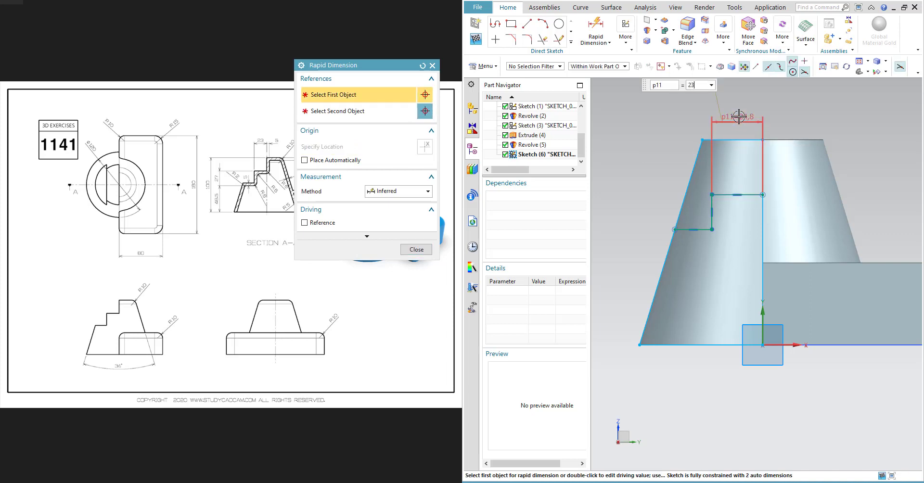
pyautogui.press('Return')
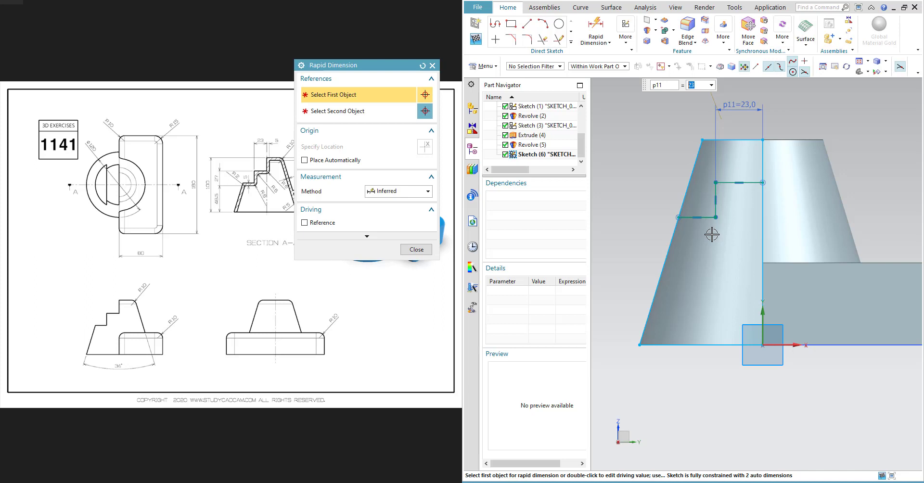
# - Dimension the vertical step line's height to 27
pyautogui.click(716, 198)
pyautogui.click(819, 204)
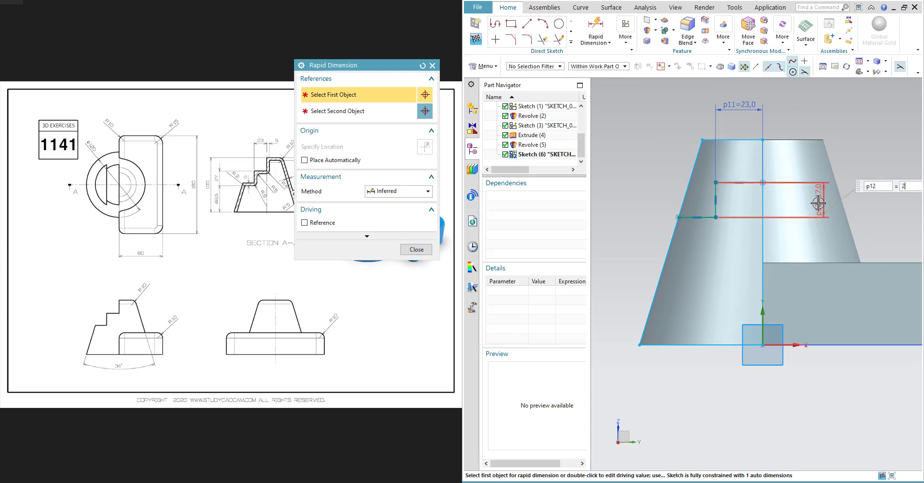
pyautogui.write('27')
pyautogui.press('Return')
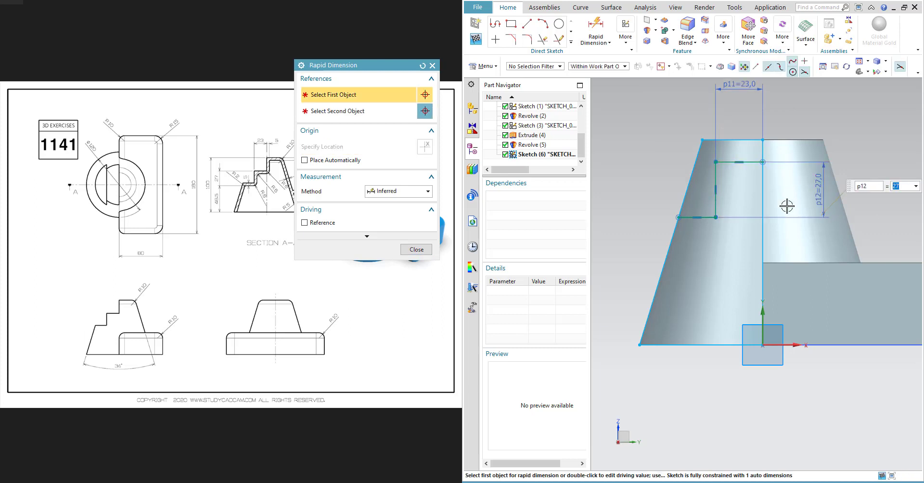
# - Dimension the lower horizontal step line's height above the base to 48.5 and finish the sketch
pyautogui.click(703, 217)
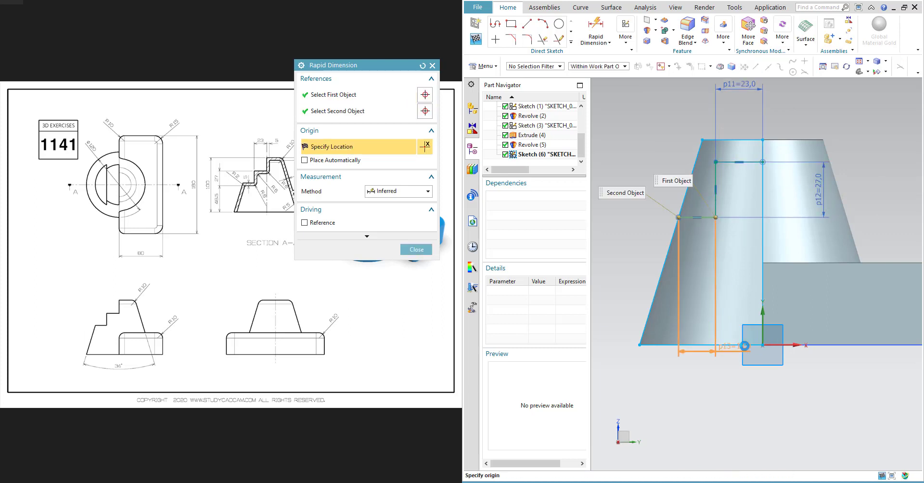
pyautogui.click(704, 344)
pyautogui.click(636, 282)
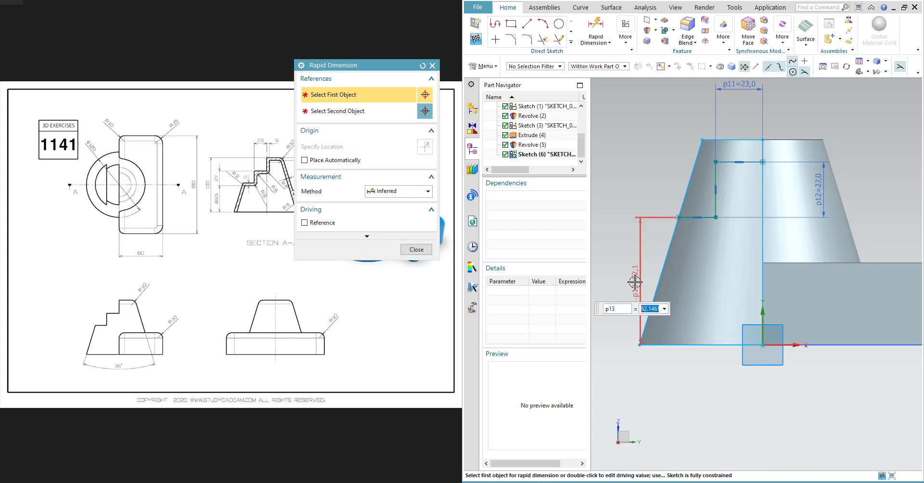
pyautogui.write('48.5')
pyautogui.press('Return')
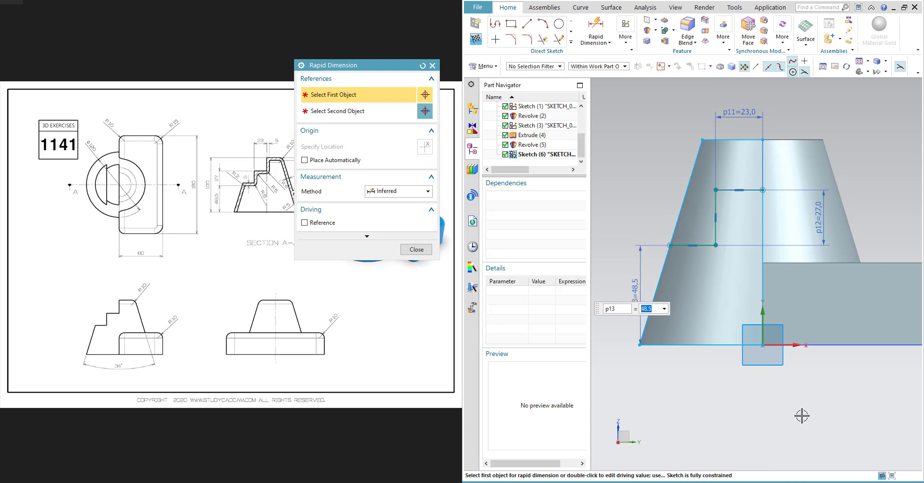
pyautogui.press('Escape')
pyautogui.press('Escape')
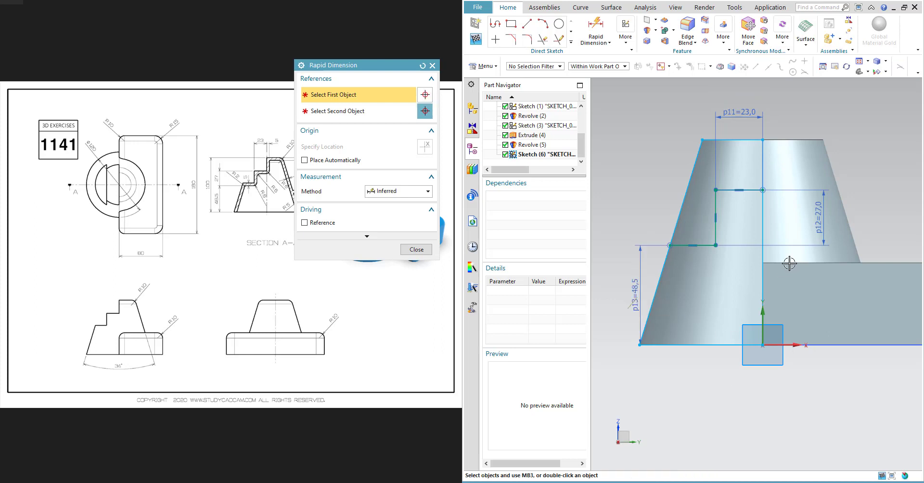
pyautogui.moveTo(744, 211); pyautogui.dragTo(722, 209, button='middle')
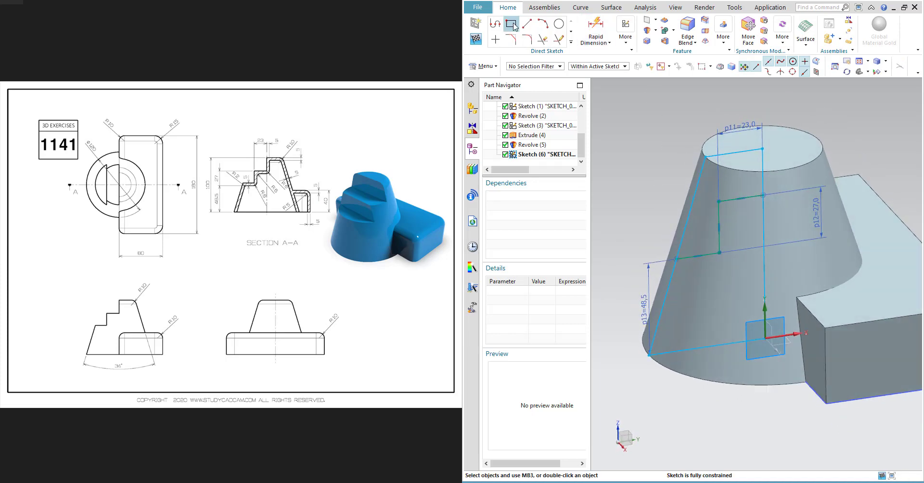
pyautogui.click(475, 39)
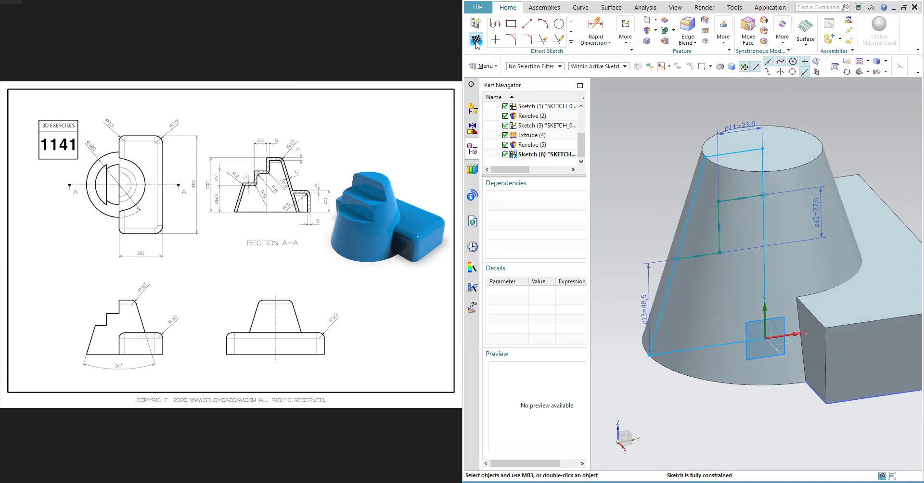
# - Extrude the stepped sketch profile with both start and end limits set to Through All
pyautogui.click(556, 43)
pyautogui.click(571, 62)
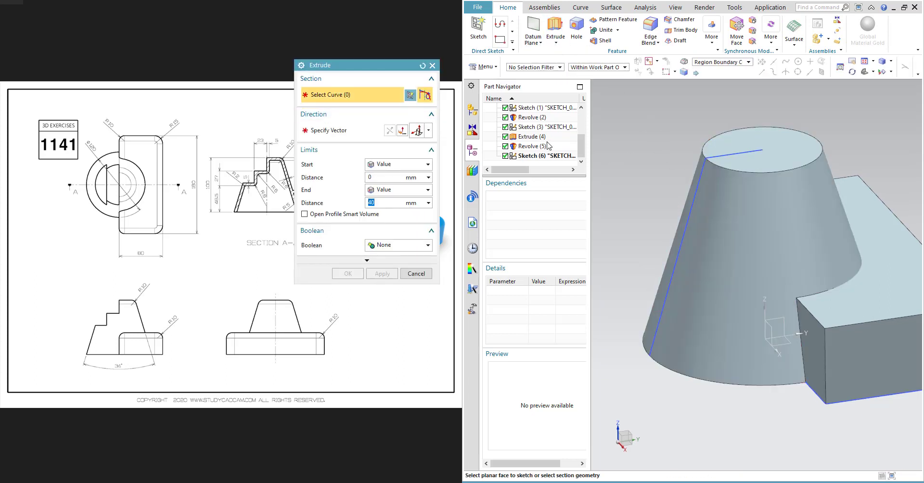
pyautogui.click(891, 61)
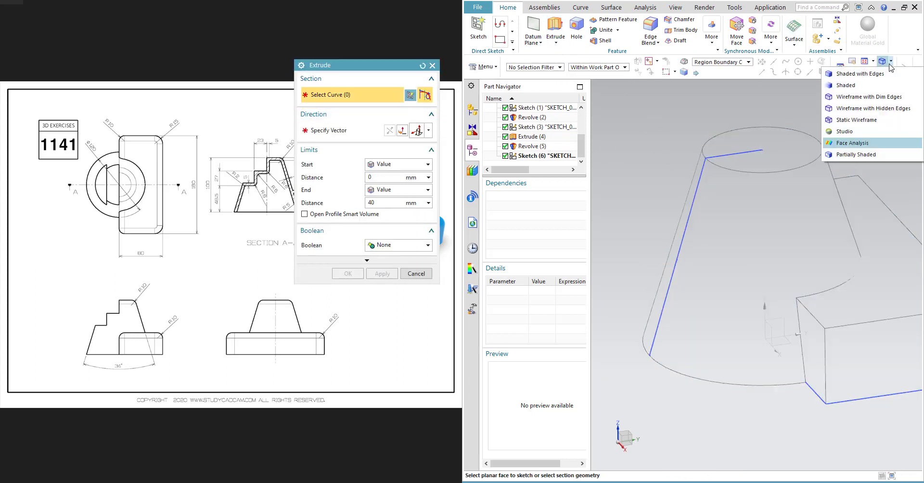
pyautogui.click(857, 121)
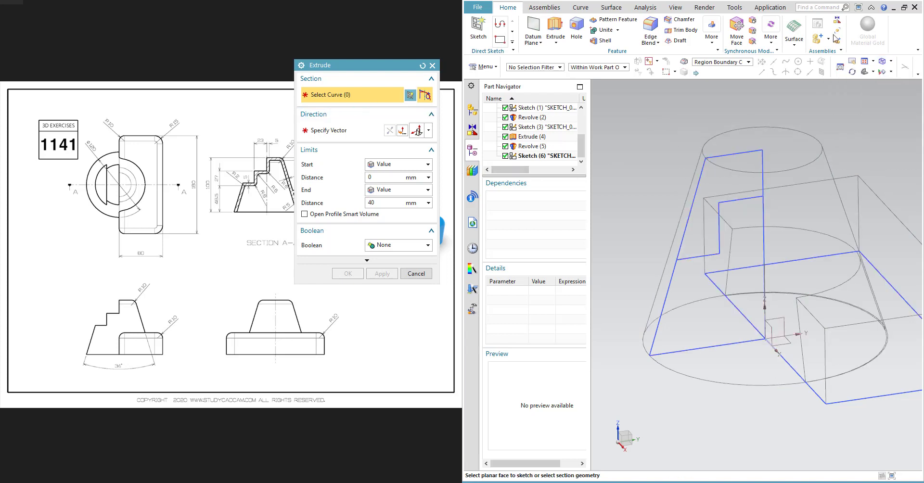
pyautogui.click(713, 195)
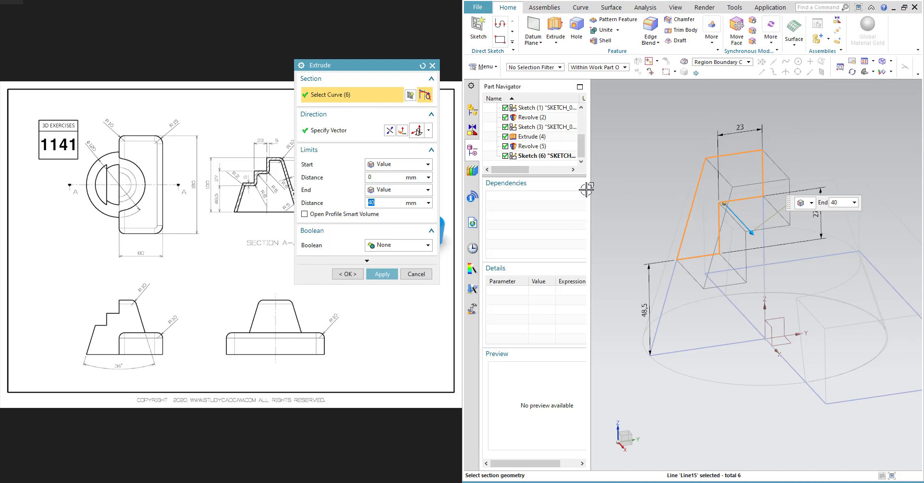
pyautogui.click(387, 168)
pyautogui.click(391, 227)
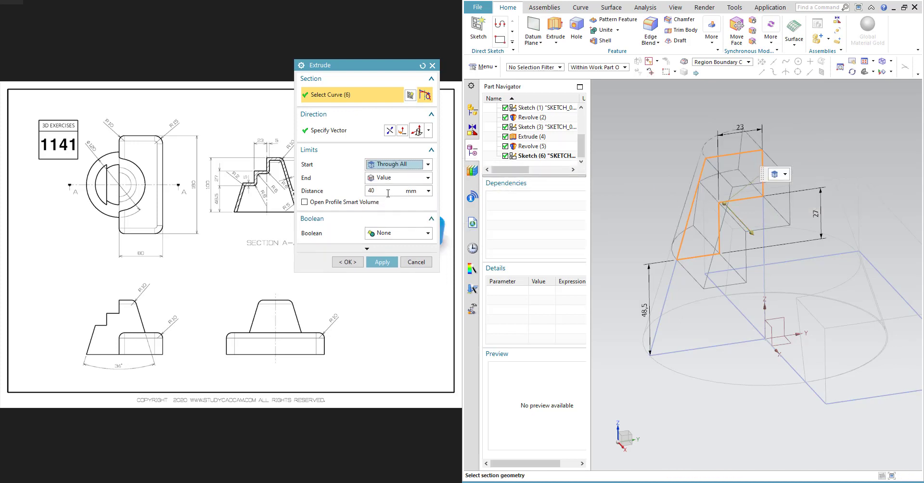
pyautogui.click(387, 178)
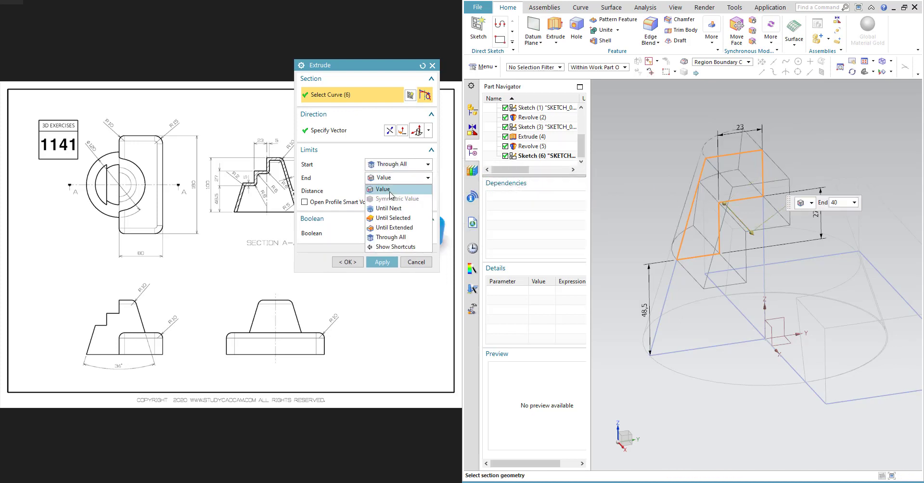
pyautogui.click(407, 238)
# - Set the extrusion's Boolean to Subtract from the revolved cone body and apply it
pyautogui.click(394, 221)
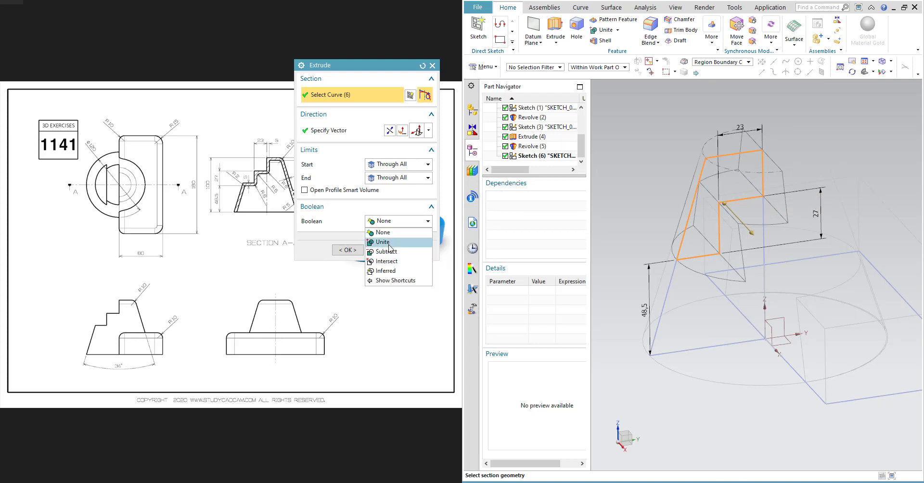
pyautogui.click(391, 251)
pyautogui.click(704, 333)
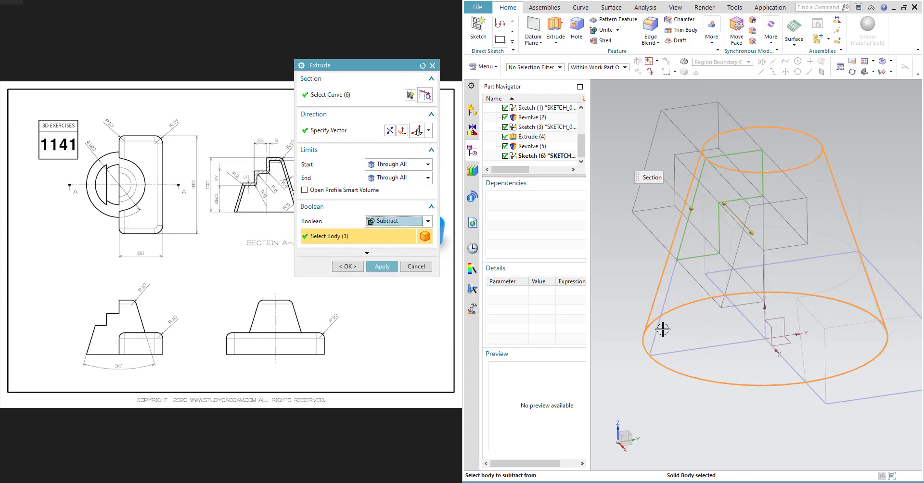
pyautogui.click(382, 267)
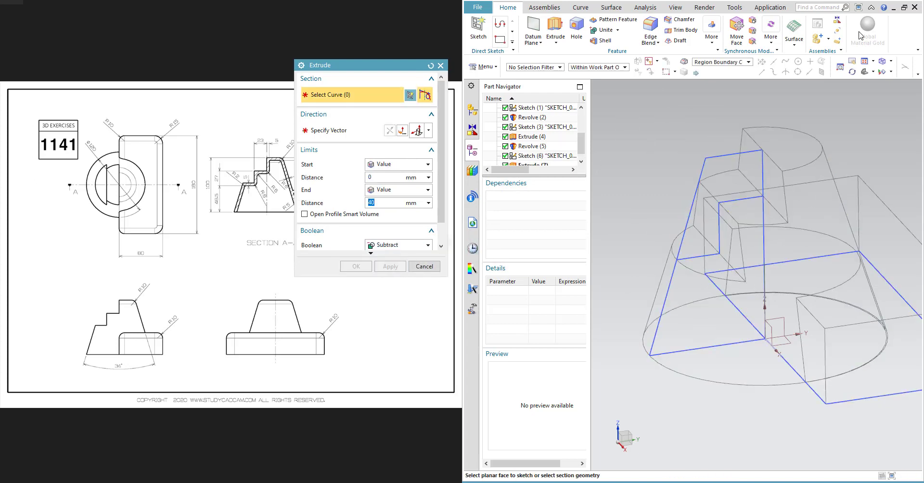
pyautogui.press('Escape')
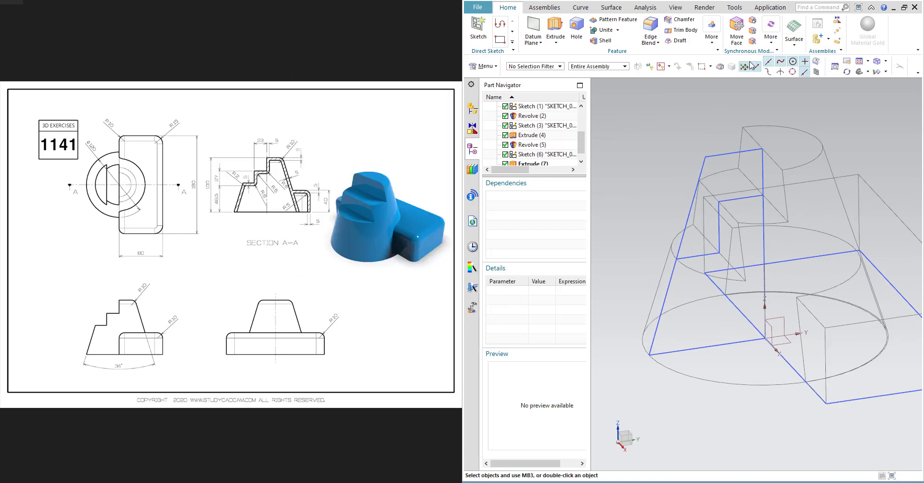
# - Return to shaded display and hide all sketches and datum coordinate systems
pyautogui.click(886, 61)
pyautogui.click(847, 71)
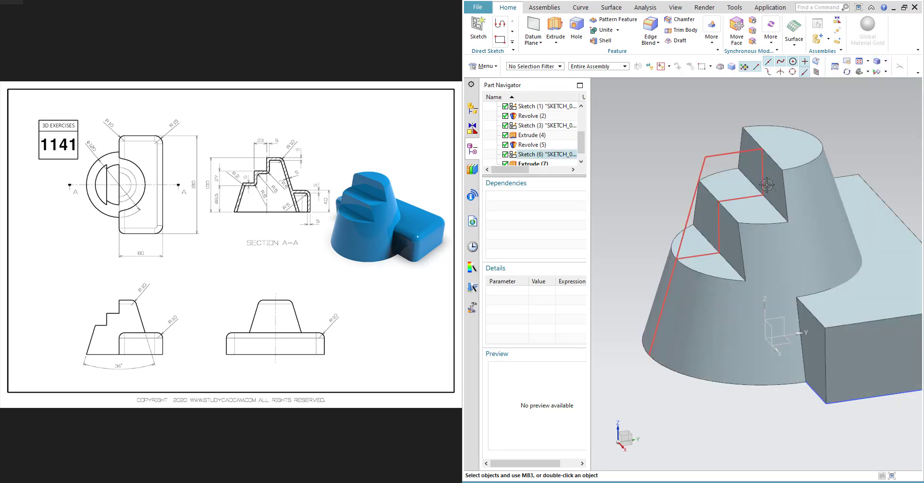
pyautogui.scroll(-2, 767, 192)
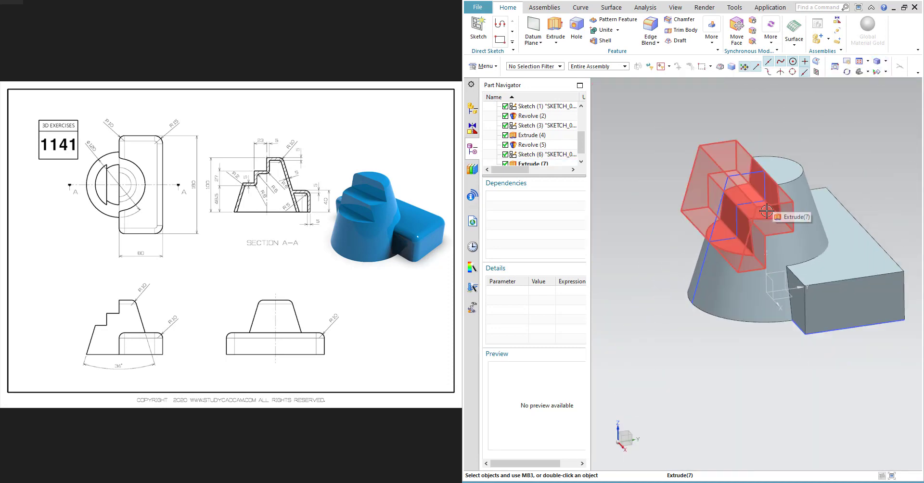
pyautogui.moveTo(806, 183); pyautogui.dragTo(819, 162, button='middle')
pyautogui.click(676, 7)
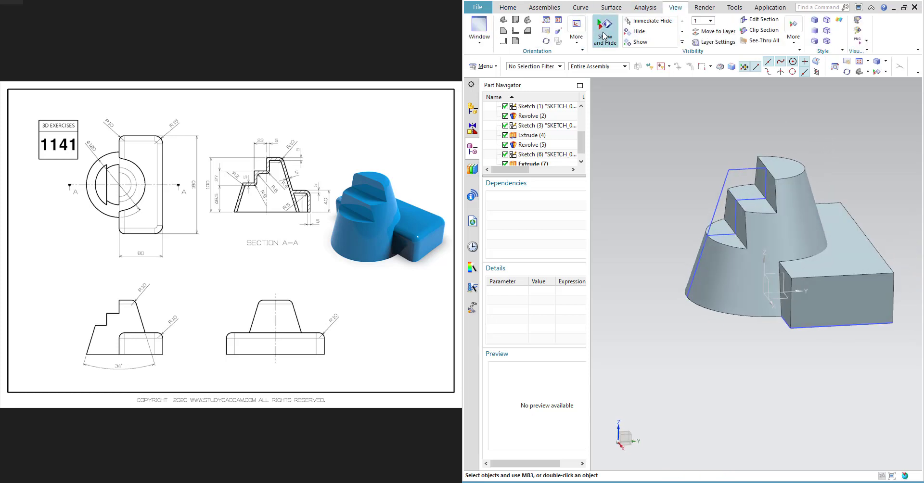
pyautogui.click(604, 36)
pyautogui.click(435, 139)
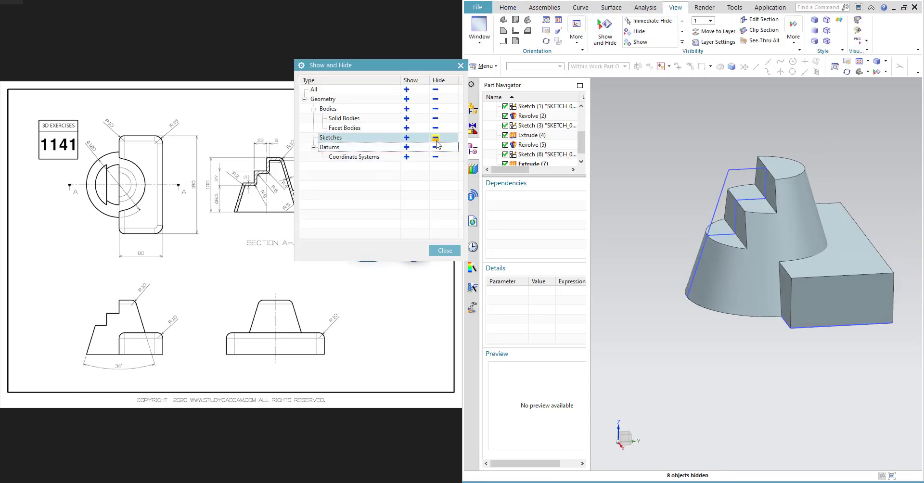
pyautogui.click(436, 157)
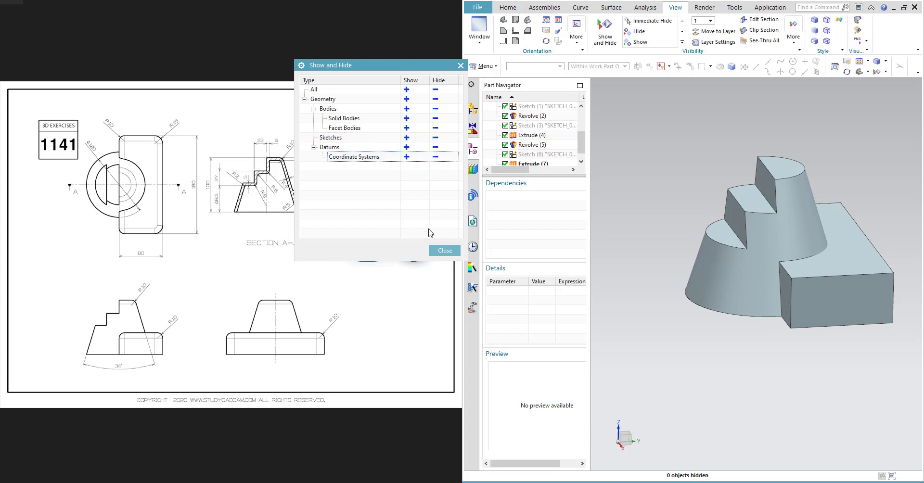
pyautogui.click(444, 252)
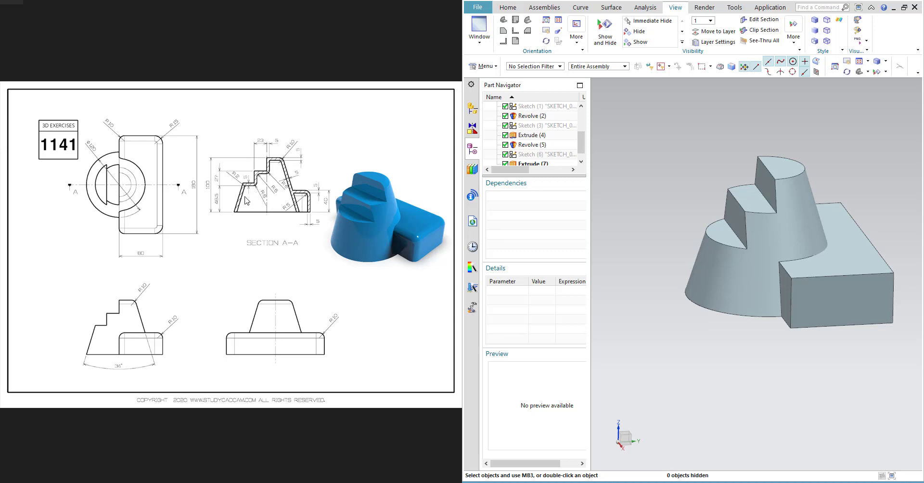
# - Examine the Section A-A fillet radii on the reference drawing
pyautogui.scroll(5, 245, 199)
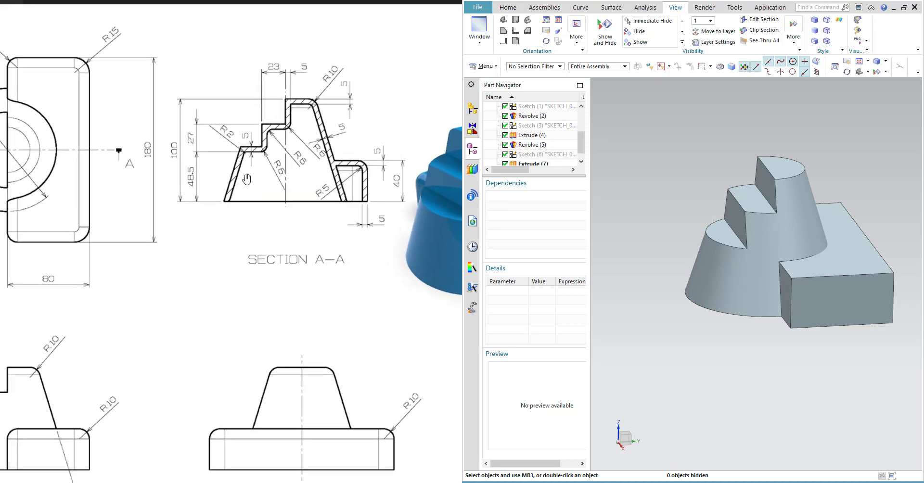
pyautogui.scroll(2, 246, 179)
pyautogui.scroll(2, 247, 179)
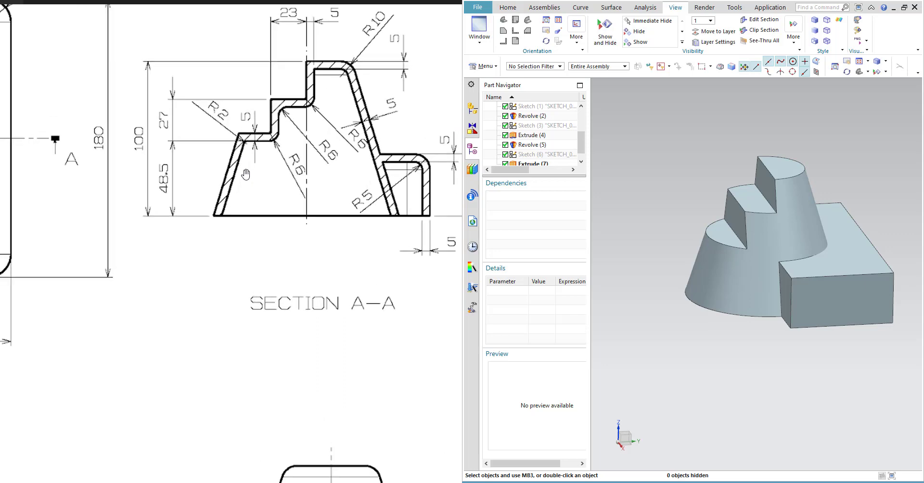
pyautogui.scroll(-4, 246, 174)
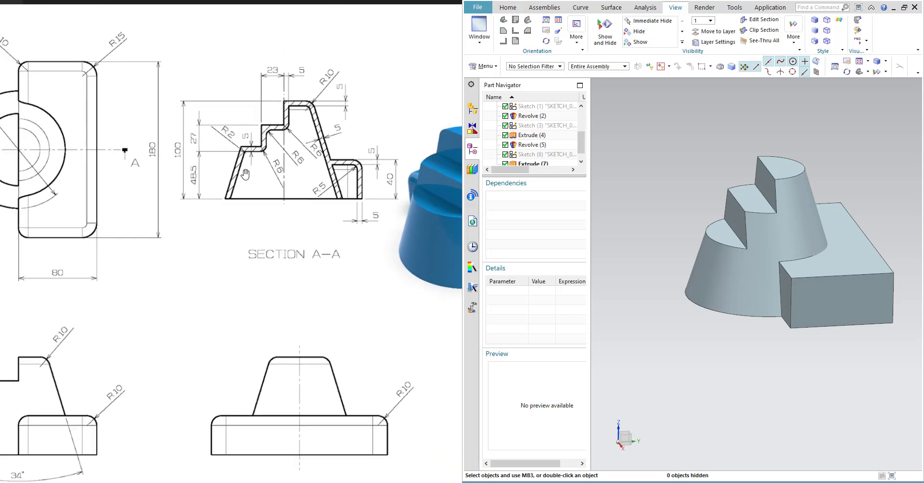
pyautogui.scroll(-2, 246, 174)
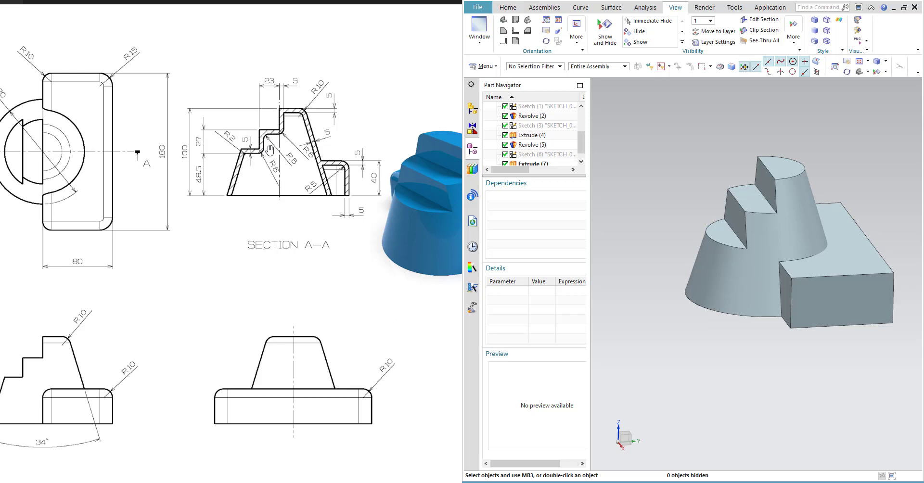
pyautogui.scroll(3, 322, 114)
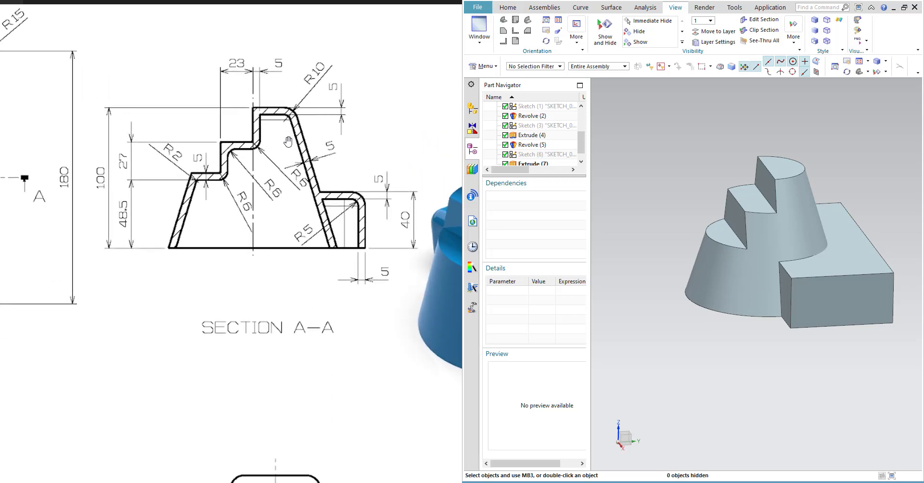
pyautogui.scroll(-2, 287, 141)
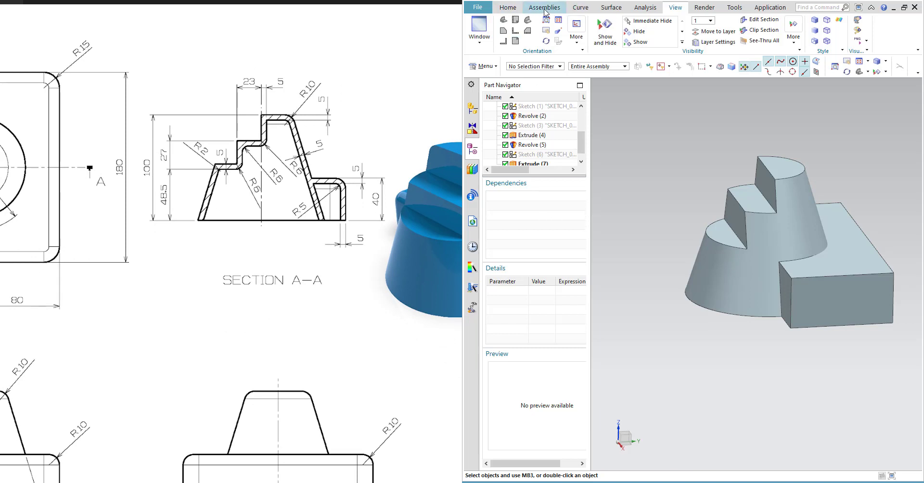
# - Start an Edge Blend and select the cone's top circular edge, checking the fillet radii on the reference drawing
pyautogui.click(508, 7)
pyautogui.click(650, 26)
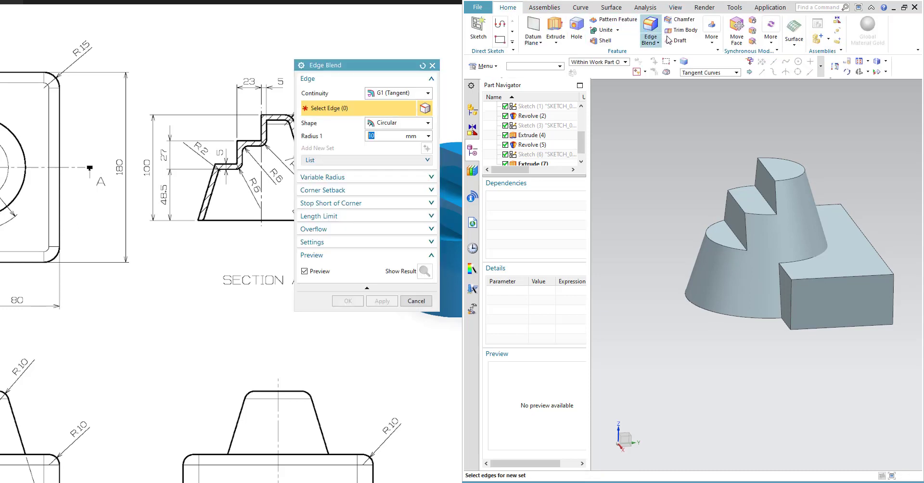
pyautogui.moveTo(389, 60)
pyautogui.mouseDown()
pyautogui.moveTo(503, 104)
pyautogui.moveTo(578, 117)
pyautogui.moveTo(591, 130)
pyautogui.mouseUp()
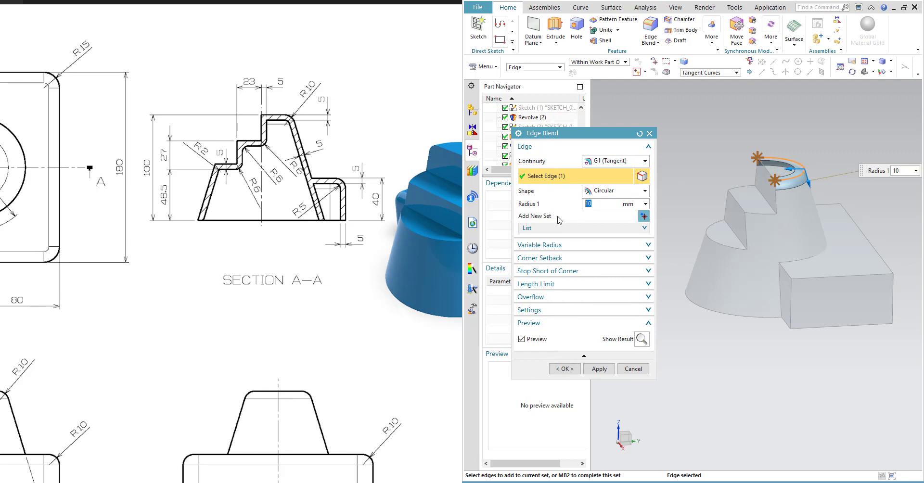
pyautogui.scroll(-5, 117, 226)
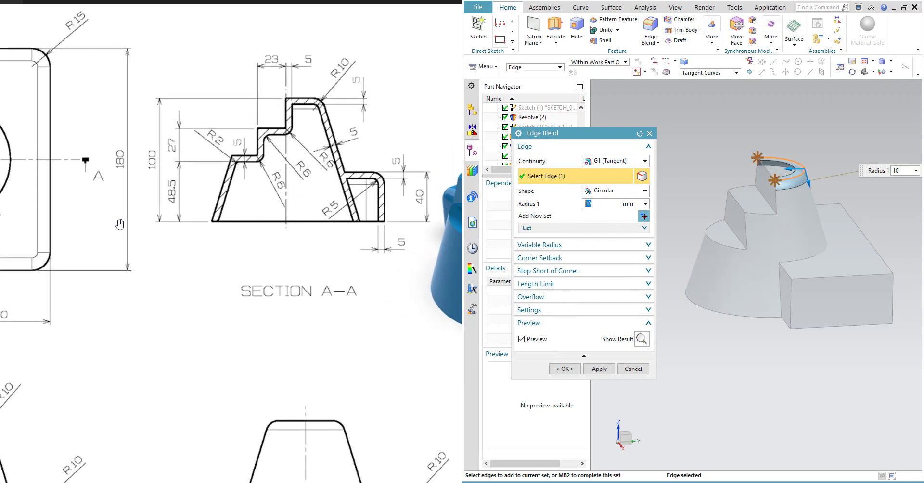
pyautogui.scroll(3, 117, 231)
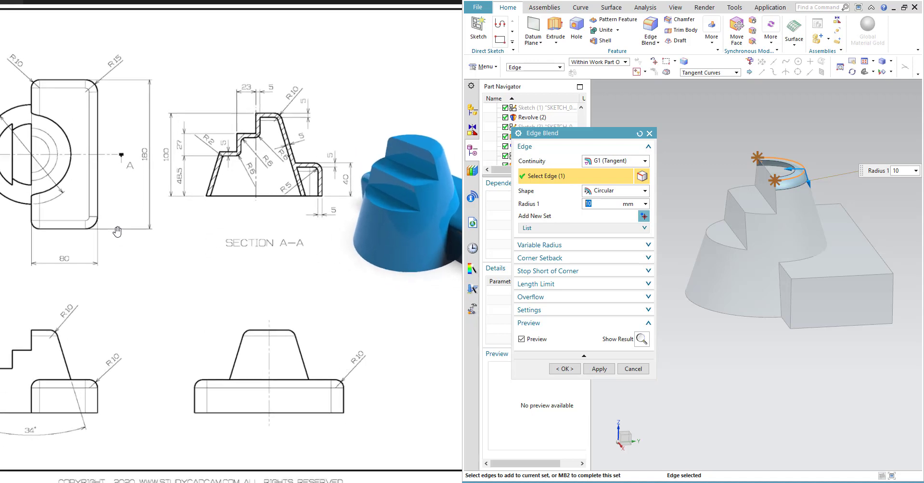
pyautogui.moveTo(93, 253)
pyautogui.mouseDown()
pyautogui.moveTo(140, 259)
pyautogui.moveTo(123, 258)
pyautogui.mouseUp()
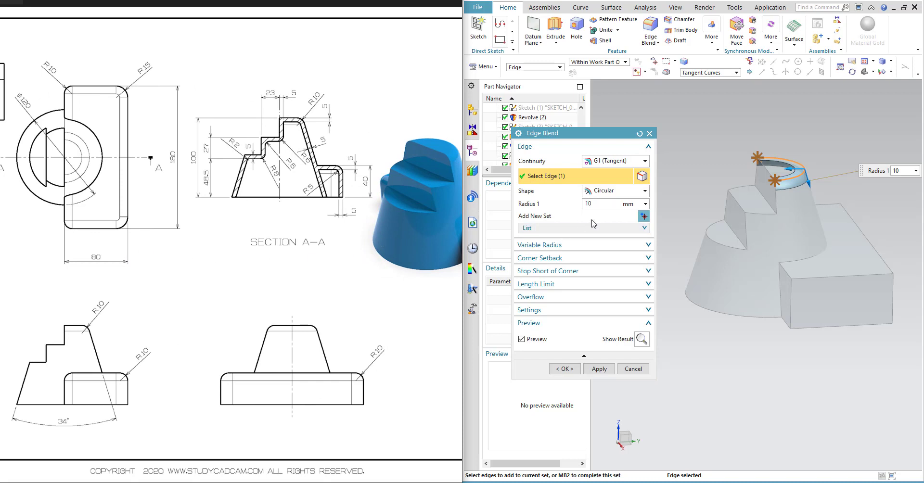
# - Add the raised block's top outer edges and vertical corner edges to the blend selection
pyautogui.click(854, 276)
pyautogui.click(872, 252)
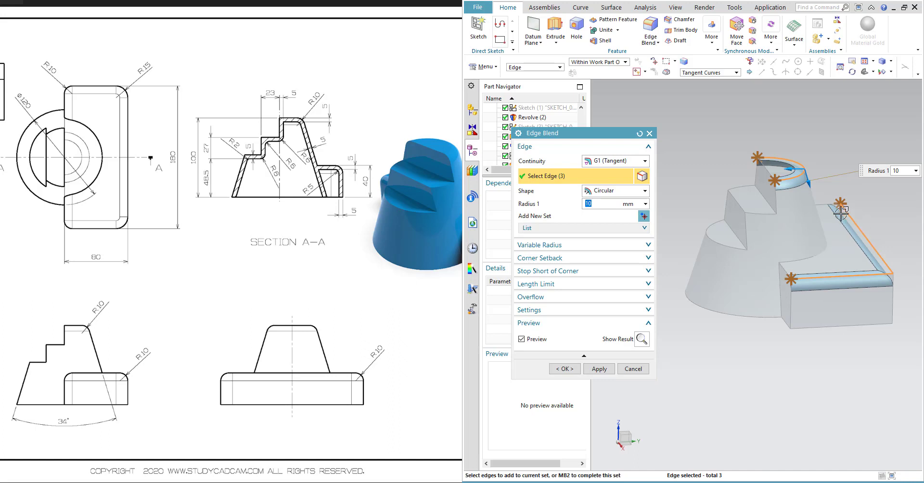
pyautogui.click(823, 206)
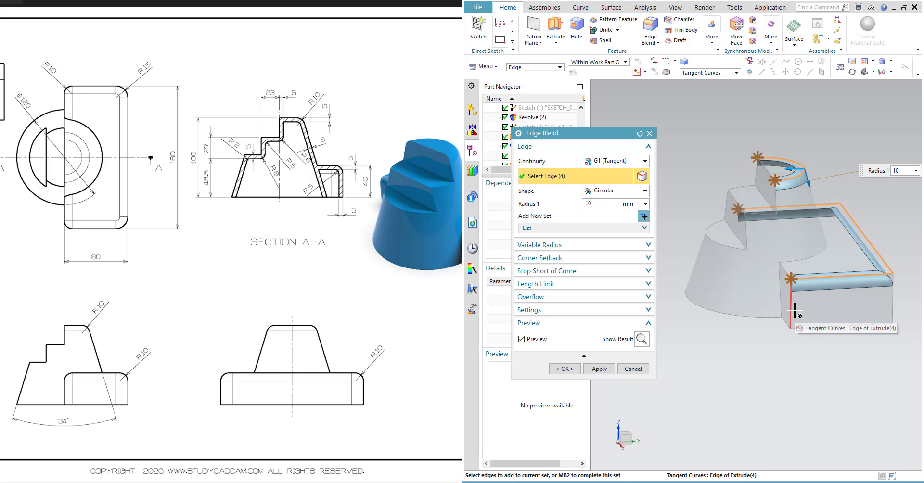
pyautogui.click(799, 322)
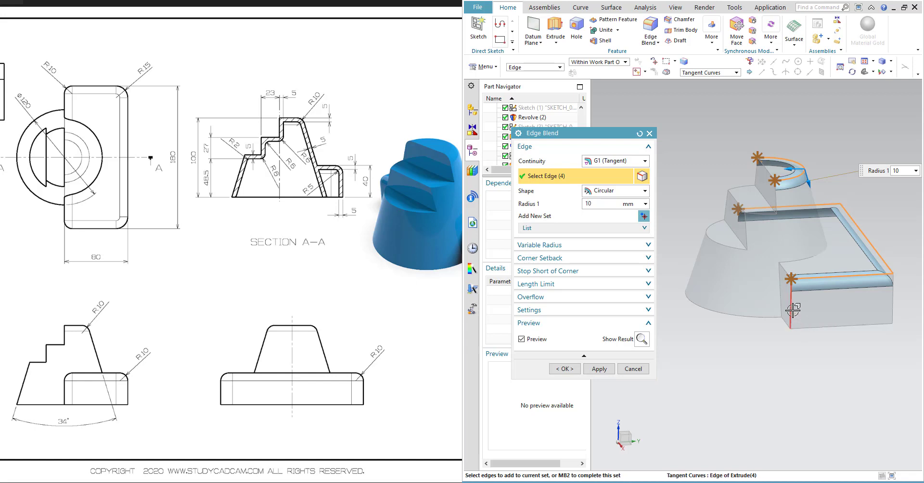
pyautogui.click(891, 303)
pyautogui.moveTo(336, 282); pyautogui.dragTo(233, 282)
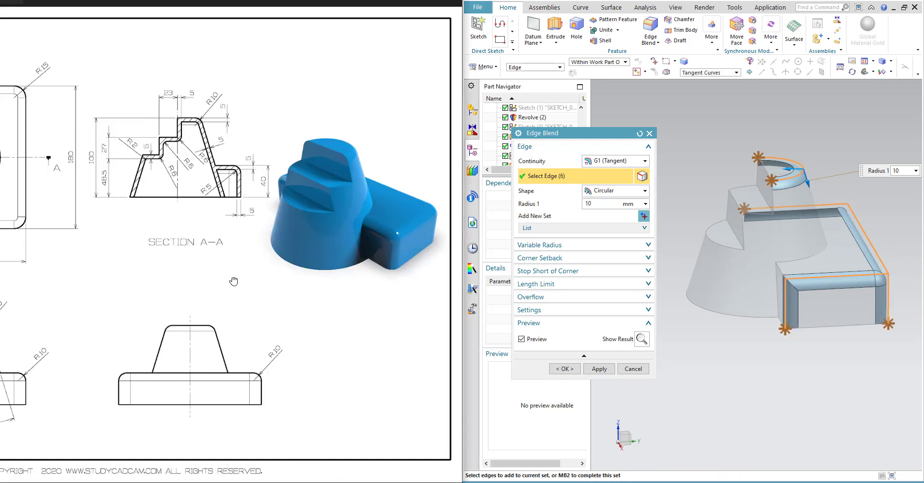
# - Select the remaining block edges on the far side, apply the 10 mm edge blend and close the dialog
pyautogui.moveTo(825, 344); pyautogui.dragTo(779, 340, button='middle')
pyautogui.click(828, 300)
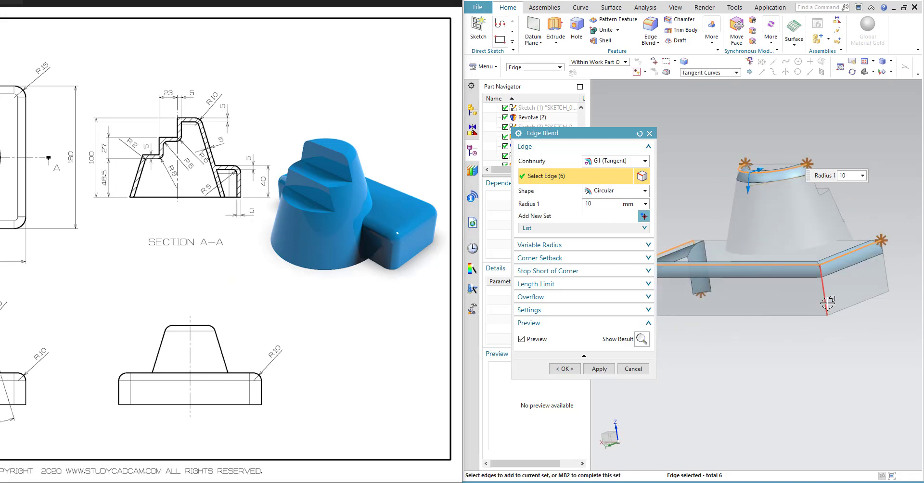
pyautogui.click(887, 279)
pyautogui.moveTo(887, 279); pyautogui.dragTo(919, 316, button='middle')
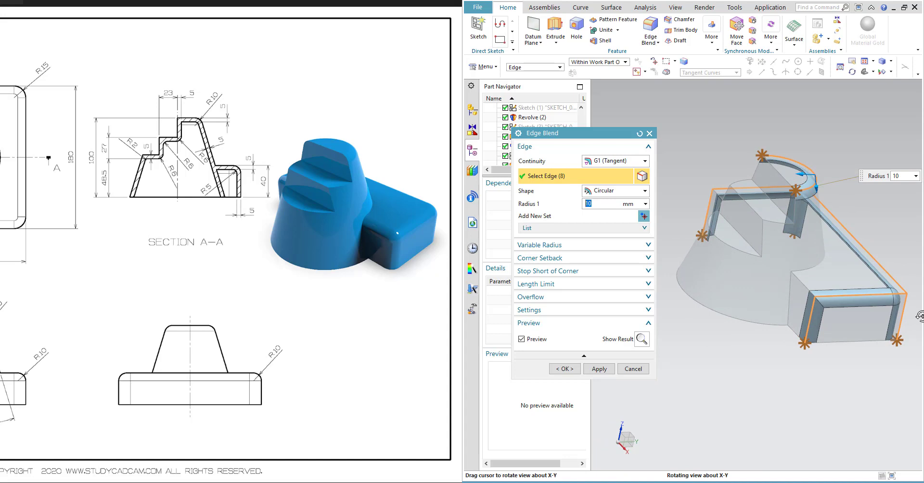
pyautogui.click(807, 285)
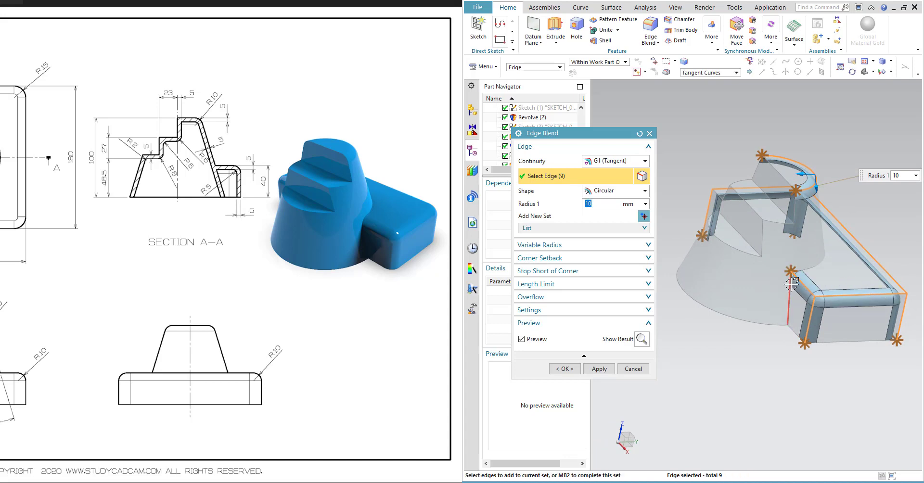
pyautogui.moveTo(807, 289); pyautogui.dragTo(814, 304, button='middle')
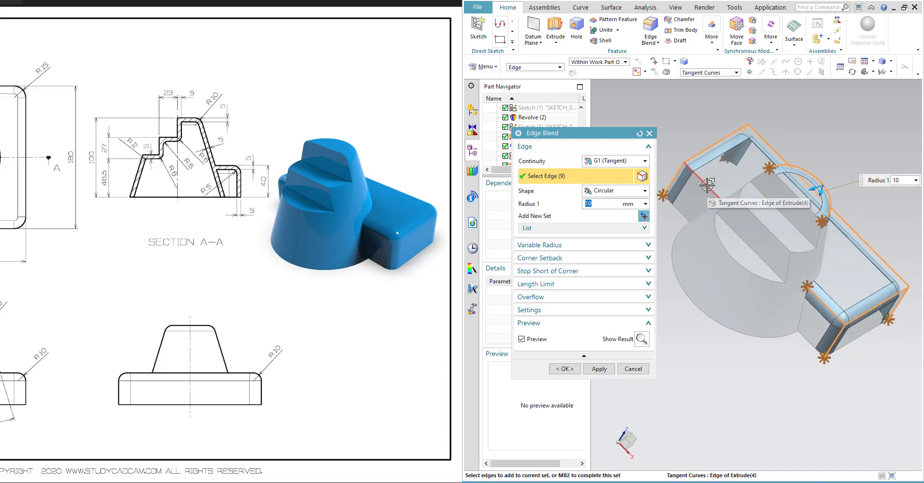
pyautogui.moveTo(708, 184); pyautogui.dragTo(763, 248, button='middle')
pyautogui.click(597, 369)
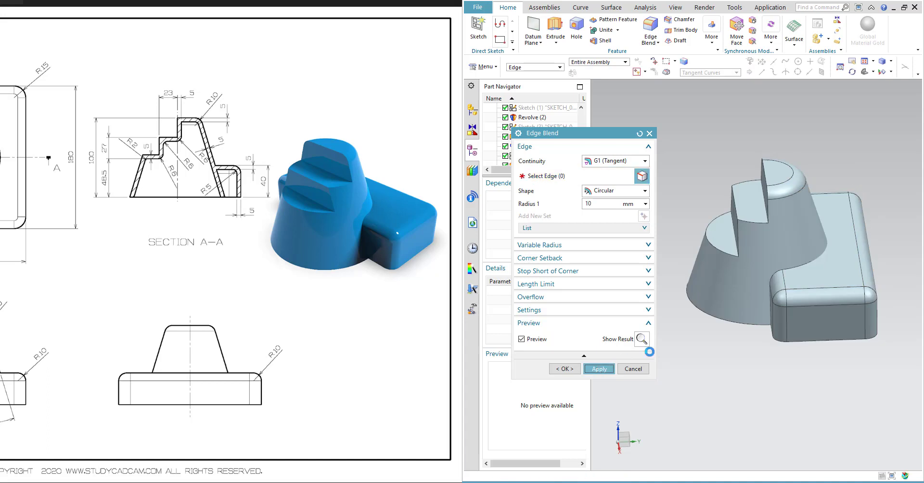
pyautogui.moveTo(785, 289)
pyautogui.mouseDown(button='middle')
pyautogui.moveTo(793, 275)
pyautogui.moveTo(802, 293)
pyautogui.moveTo(760, 258)
pyautogui.moveTo(792, 294)
pyautogui.mouseUp(button='middle')
pyautogui.click(633, 370)
# - Shell the cone body by removing its bottom face with a 5 mm wall thickness
pyautogui.moveTo(730, 296); pyautogui.dragTo(741, 254, button='middle')
pyautogui.click(605, 41)
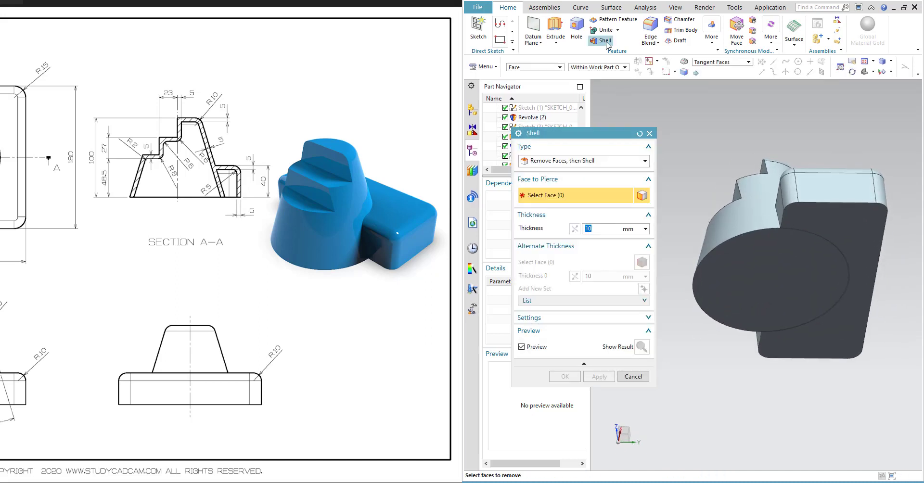
pyautogui.click(763, 288)
pyautogui.moveTo(751, 279); pyautogui.dragTo(777, 264, button='middle')
pyautogui.write('5')
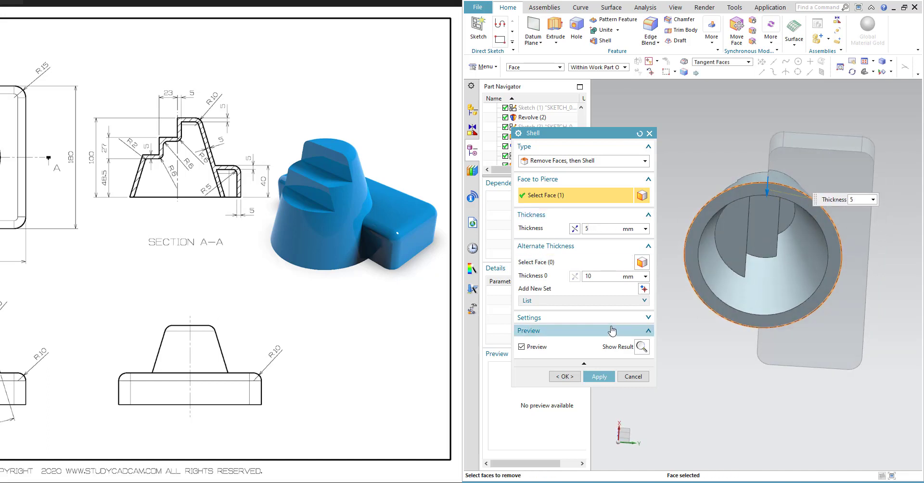
pyautogui.click(609, 376)
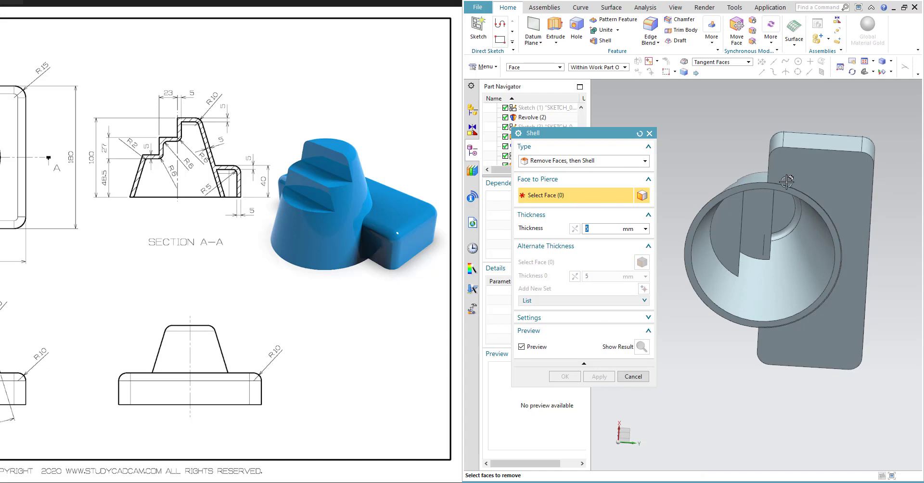
pyautogui.moveTo(787, 182); pyautogui.dragTo(795, 219, button='middle')
pyautogui.rightClick(794, 221)
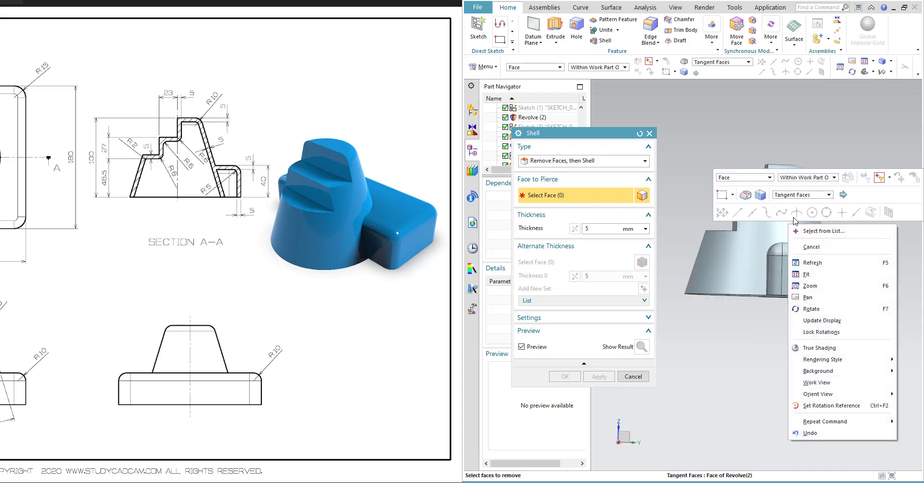
pyautogui.click(828, 195)
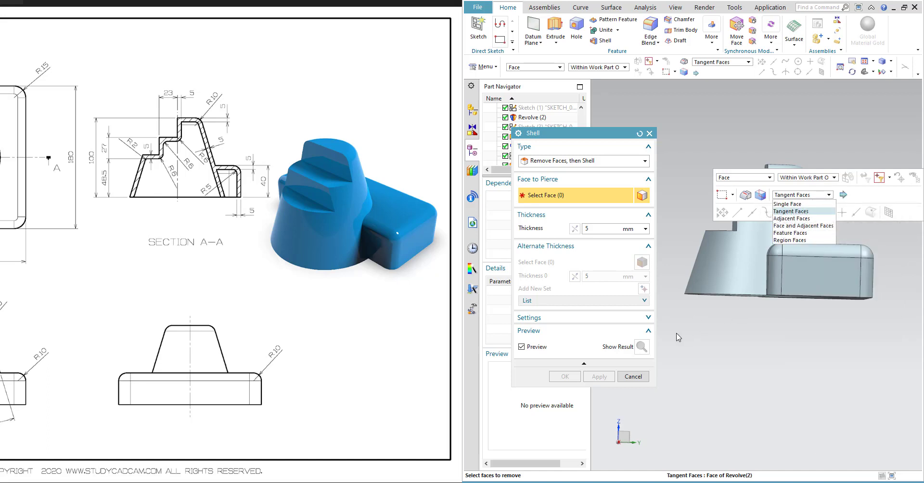
pyautogui.moveTo(679, 337); pyautogui.dragTo(799, 284, button='middle')
pyautogui.click(640, 380)
# - Hide the revolved cone body so the block's underside is reachable
pyautogui.scroll(-1, 565, 155)
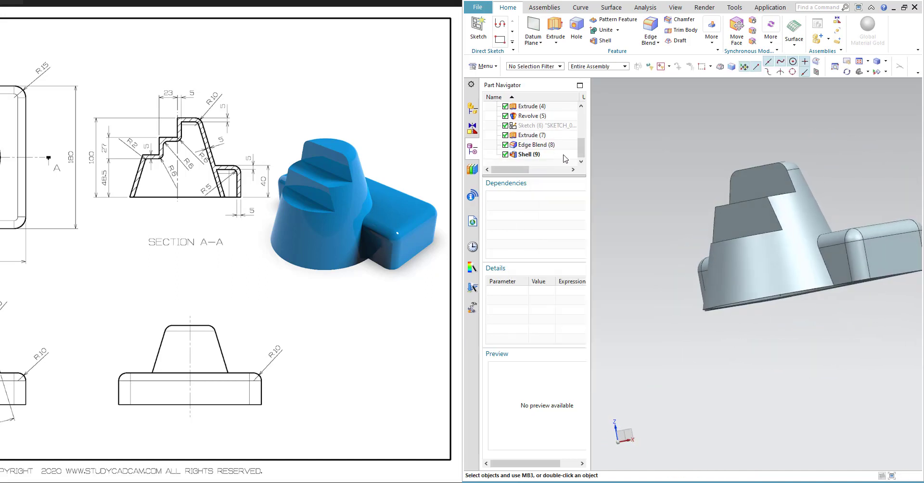
pyautogui.click(756, 260)
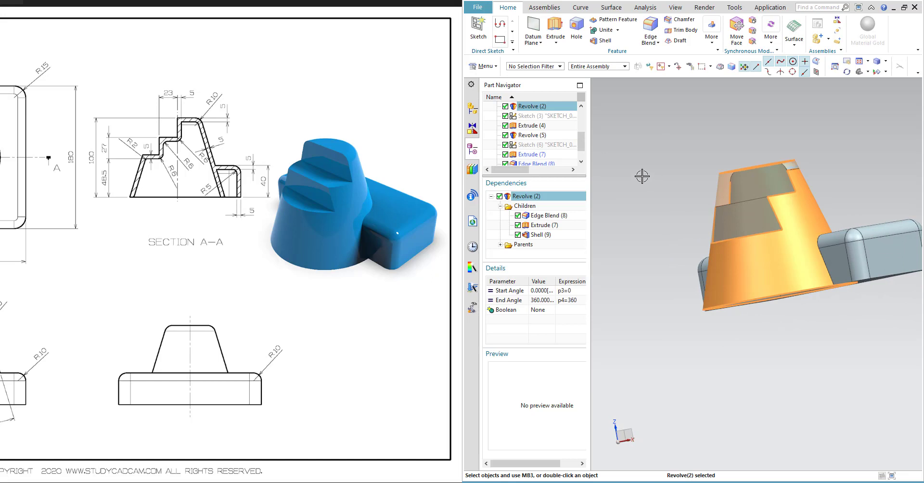
pyautogui.rightClick(768, 262)
pyautogui.click(790, 292)
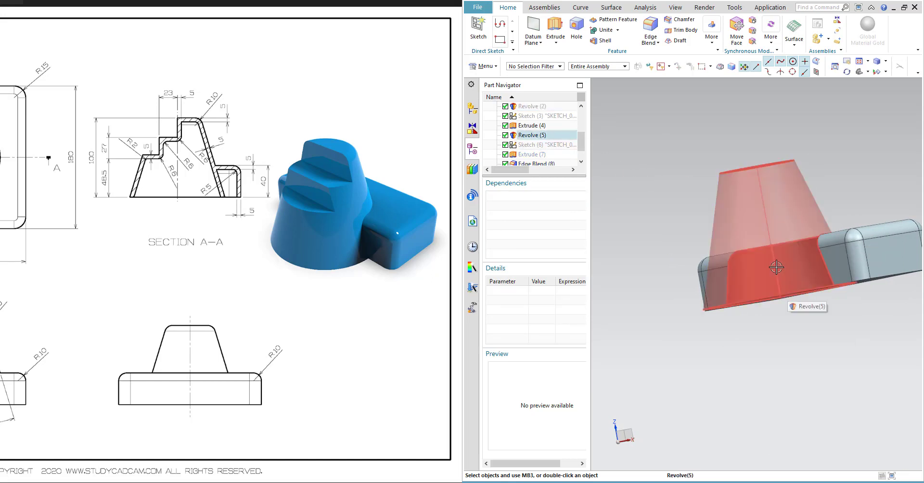
pyautogui.moveTo(776, 267); pyautogui.dragTo(655, 67, button='middle')
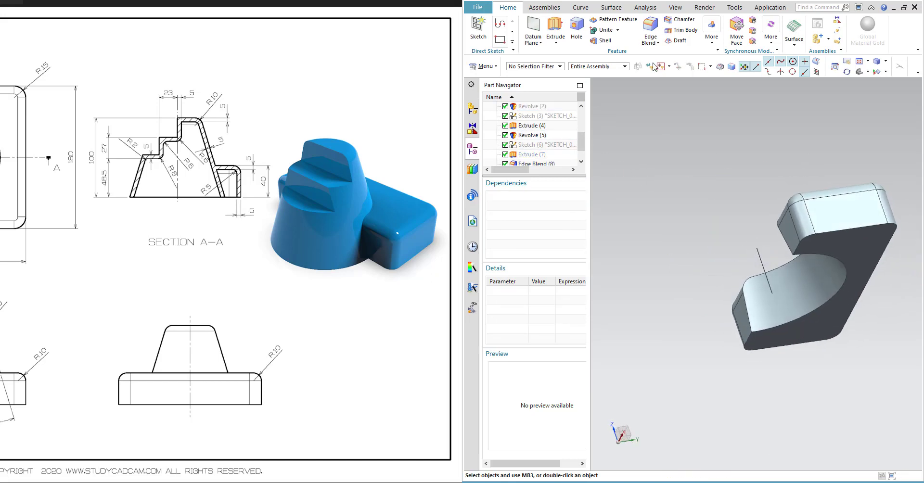
# - Shell the block by removing its bottom face with a 5 mm thickness and close the dialog
pyautogui.click(608, 41)
pyautogui.click(855, 252)
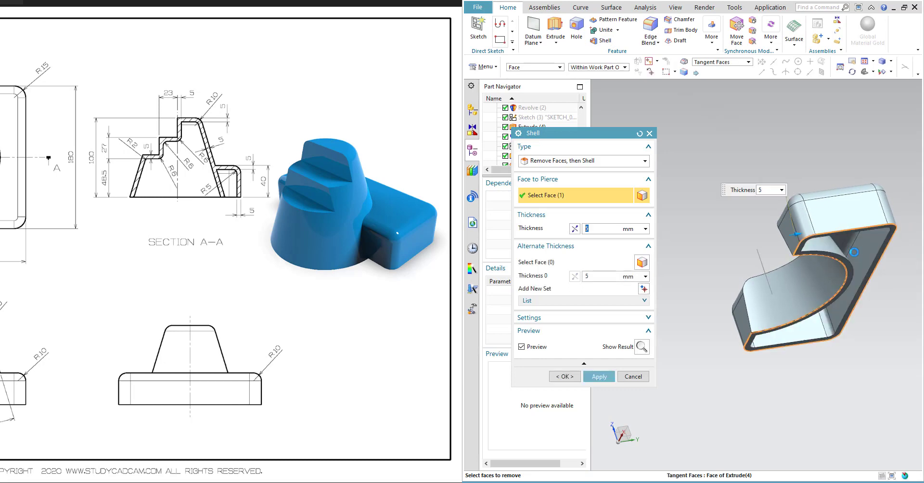
pyautogui.click(821, 262)
pyautogui.moveTo(821, 262); pyautogui.dragTo(777, 267, button='middle')
pyautogui.click(598, 376)
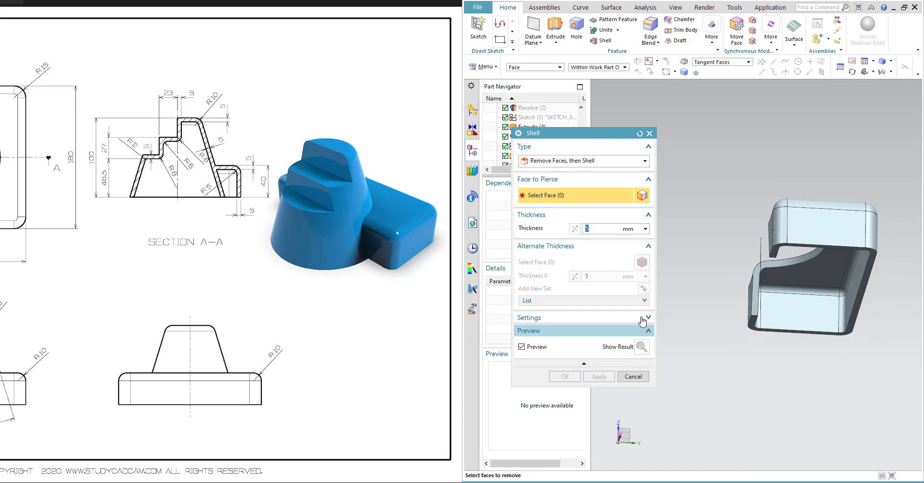
pyautogui.click(633, 377)
# - Show the hidden revolved cone body again from the part navigator
pyautogui.scroll(1, 554, 147)
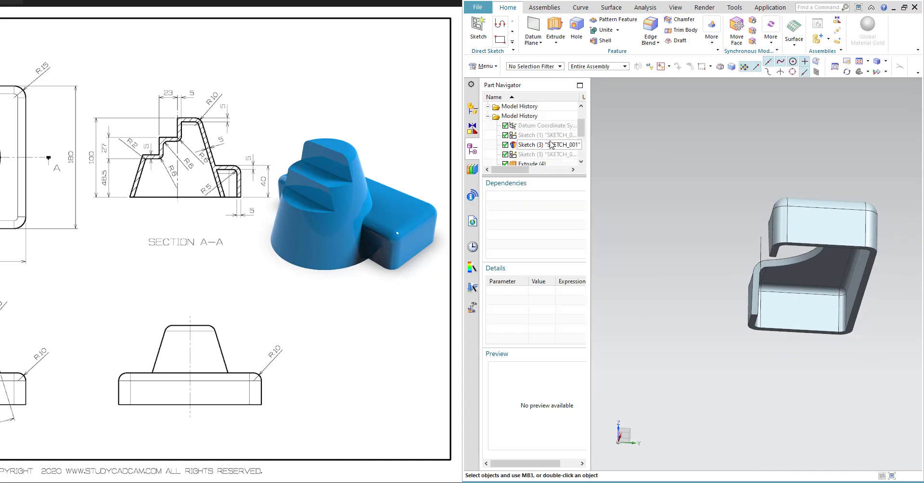
pyautogui.rightClick(529, 139)
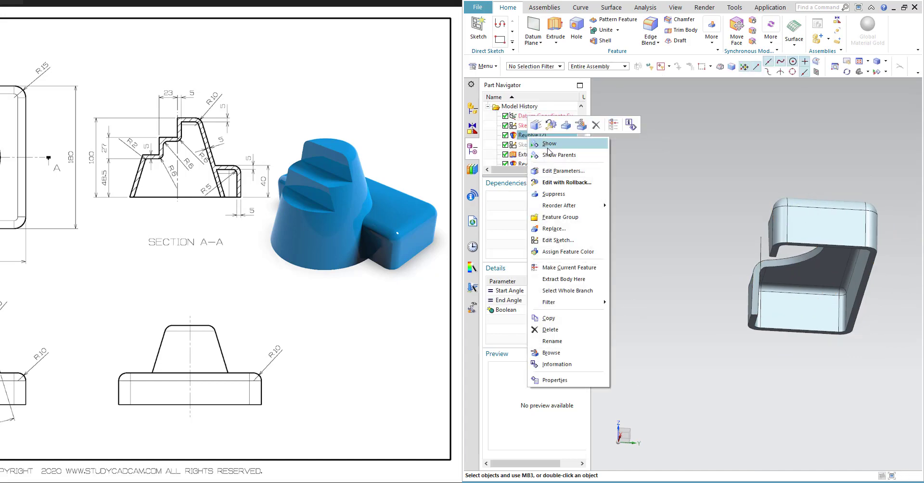
pyautogui.moveTo(566, 209)
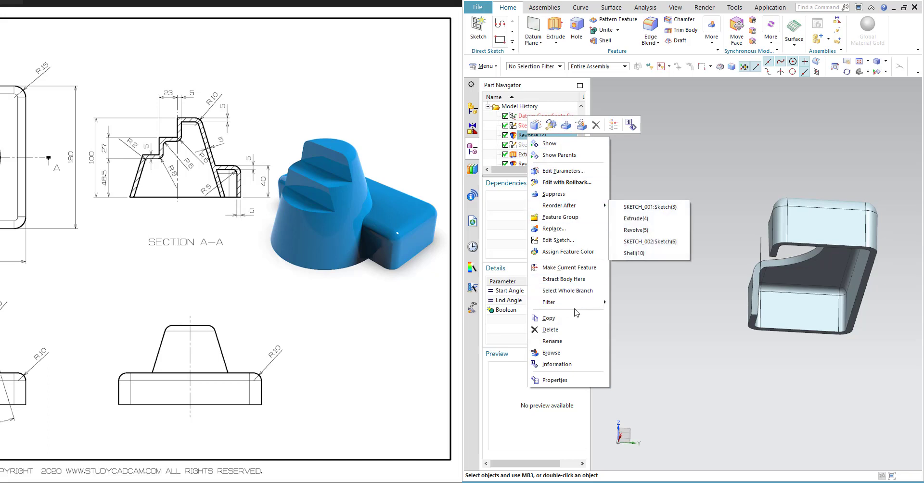
pyautogui.click(553, 147)
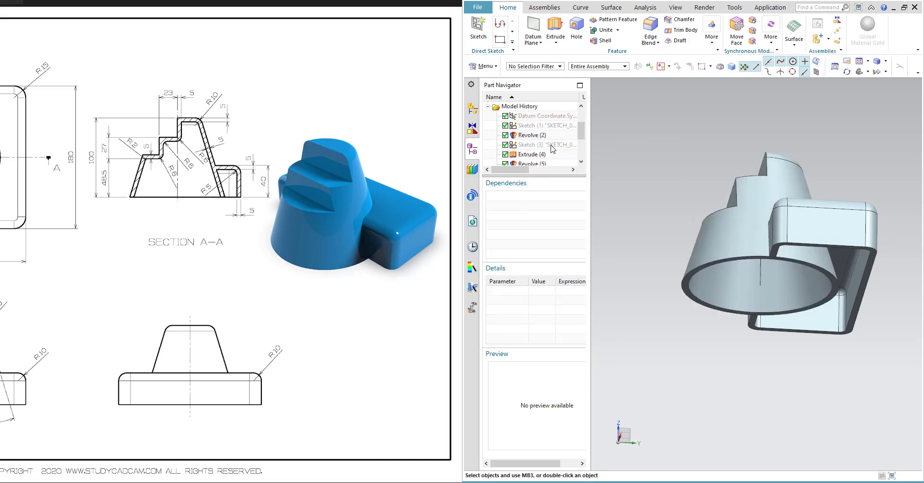
# - Apply a 6 mm Edge Blend to the three vertical edges of the stepped cut on the cone, then close the dialog
pyautogui.moveTo(786, 198); pyautogui.dragTo(777, 174, button='middle')
pyautogui.click(651, 28)
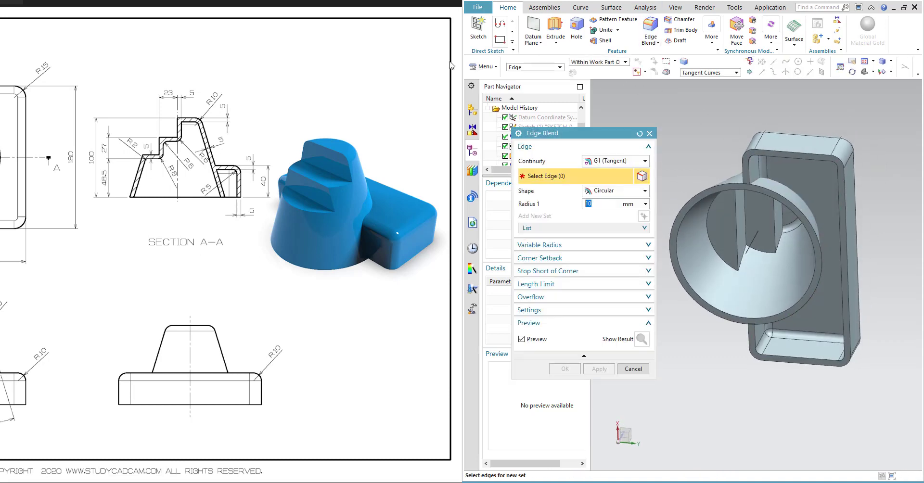
pyautogui.moveTo(201, 138); pyautogui.dragTo(267, 149)
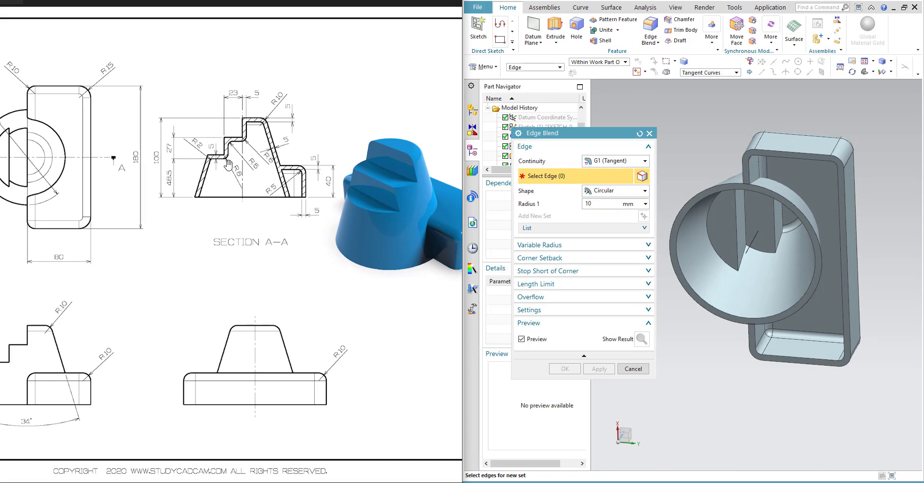
pyautogui.click(595, 201)
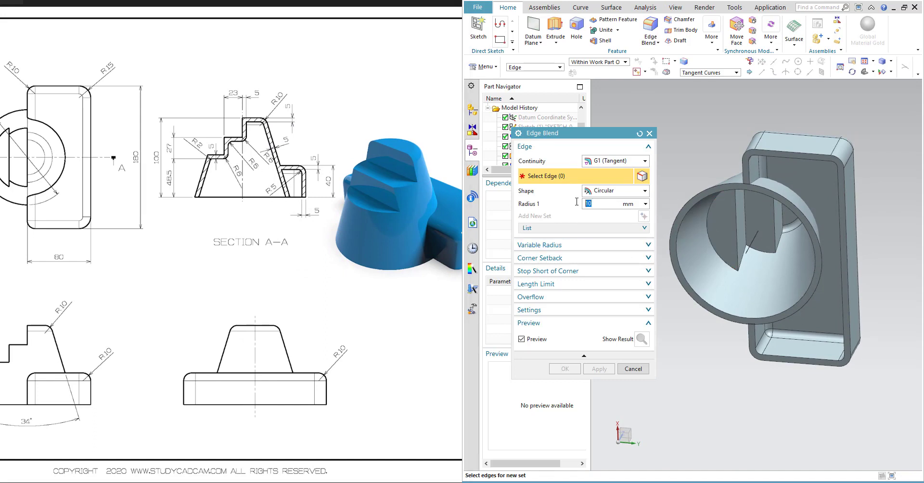
pyautogui.click(771, 224)
pyautogui.click(745, 212)
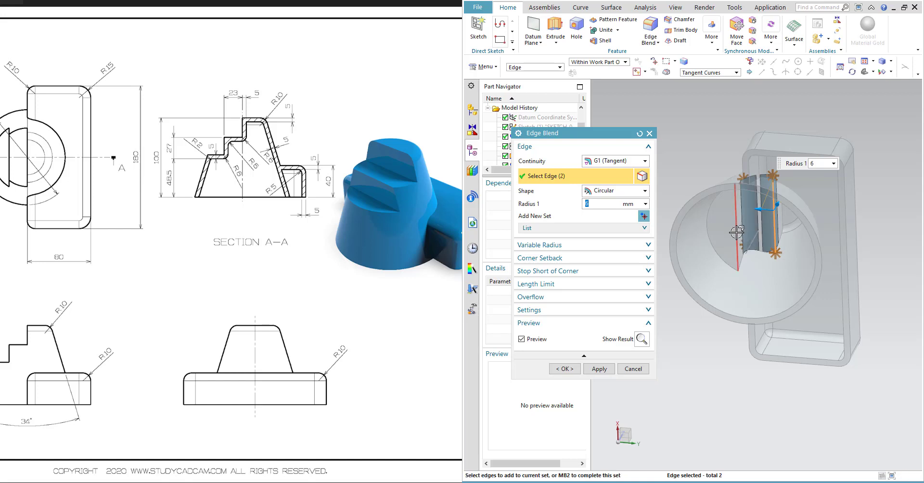
pyautogui.click(737, 233)
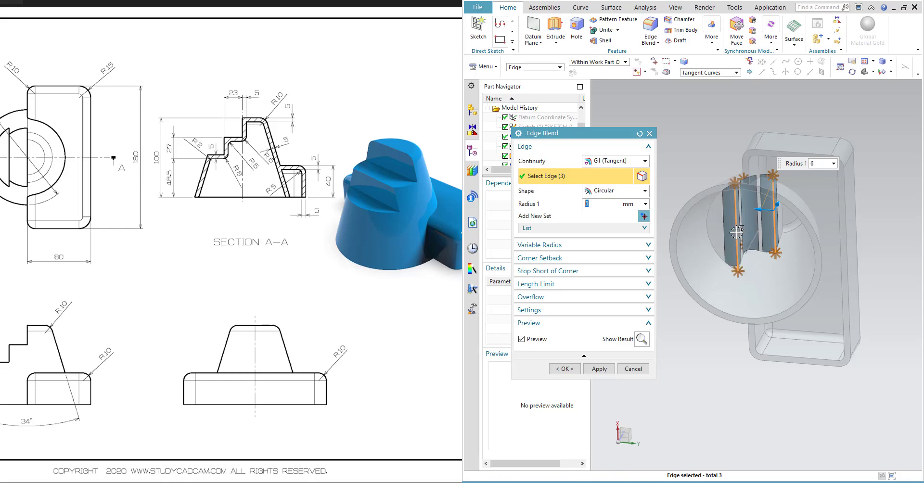
pyautogui.moveTo(760, 224); pyautogui.dragTo(782, 236, button='middle')
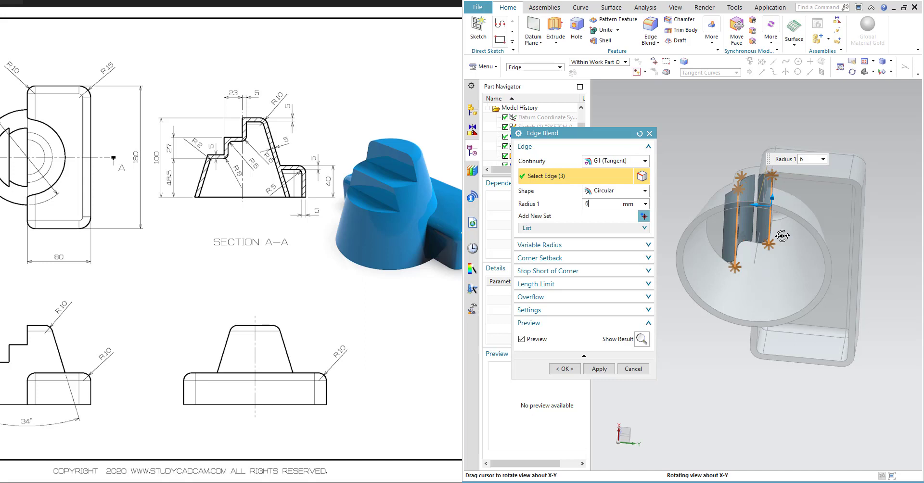
pyautogui.moveTo(782, 236); pyautogui.dragTo(795, 277, button='middle')
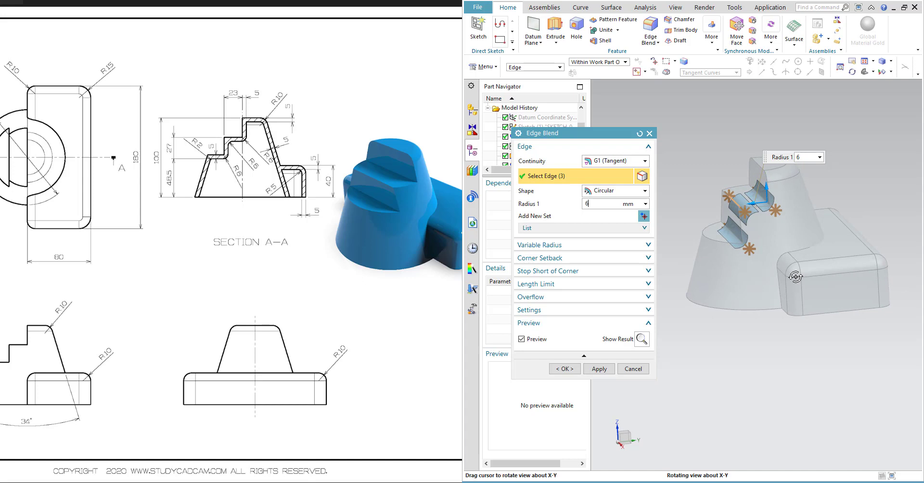
pyautogui.click(599, 368)
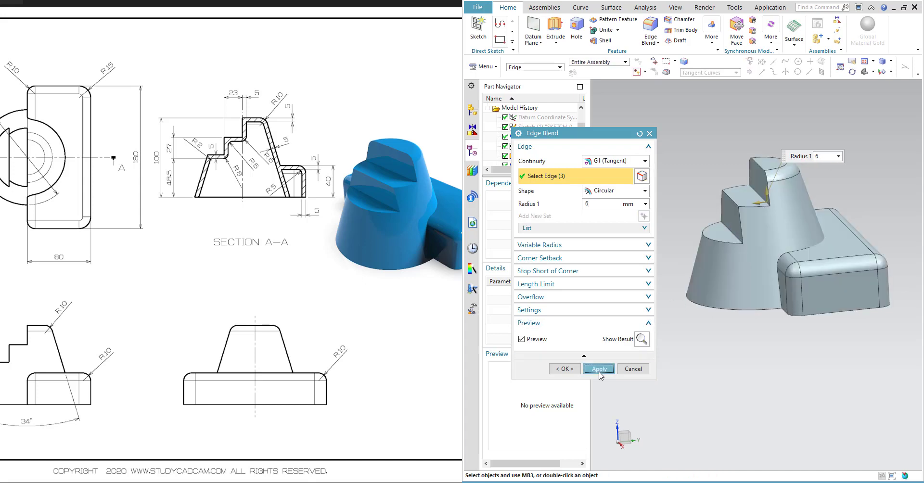
pyautogui.click(634, 369)
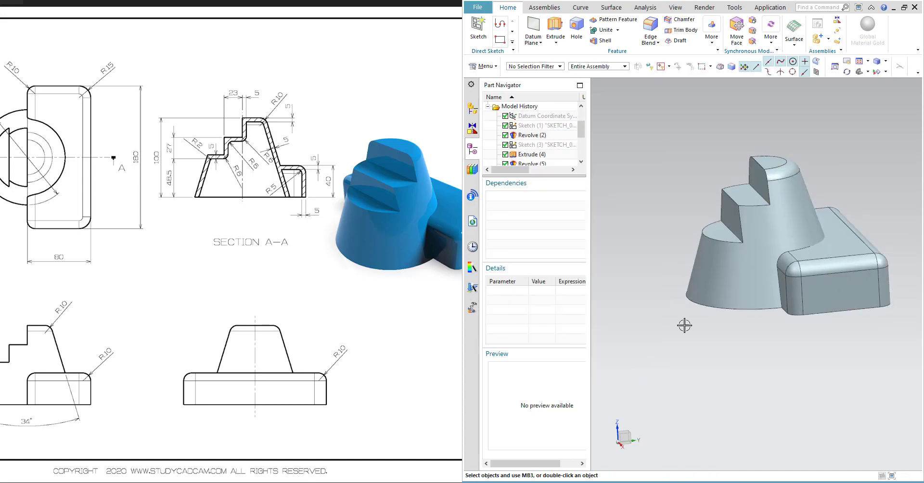
# - Blend the tangent inner edges of the shelled cone cutout with a 2 mm radius and close the Edge Blend dialog
pyautogui.scroll(1, 554, 145)
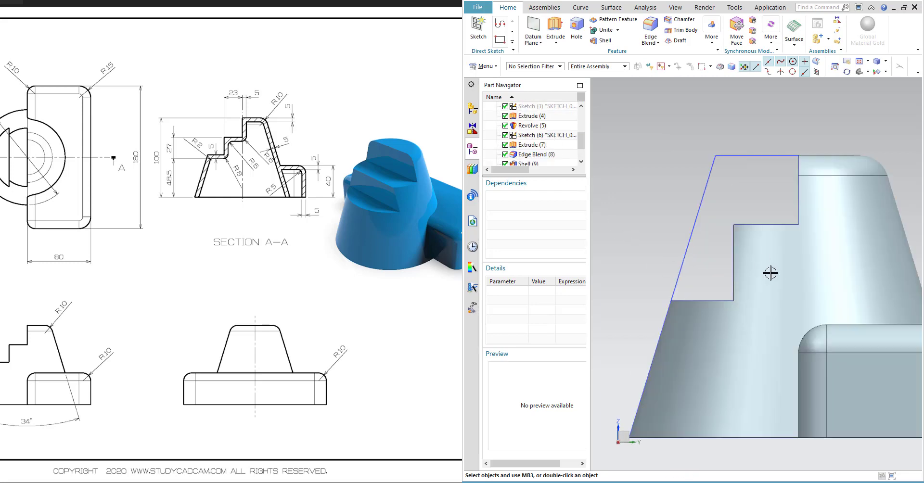
pyautogui.moveTo(771, 273); pyautogui.dragTo(766, 226, button='middle')
pyautogui.scroll(-2, 764, 283)
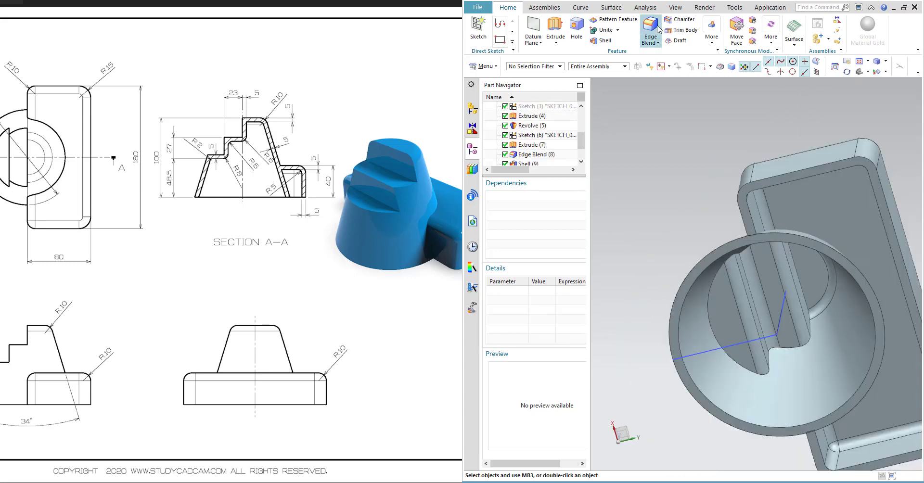
pyautogui.click(714, 315)
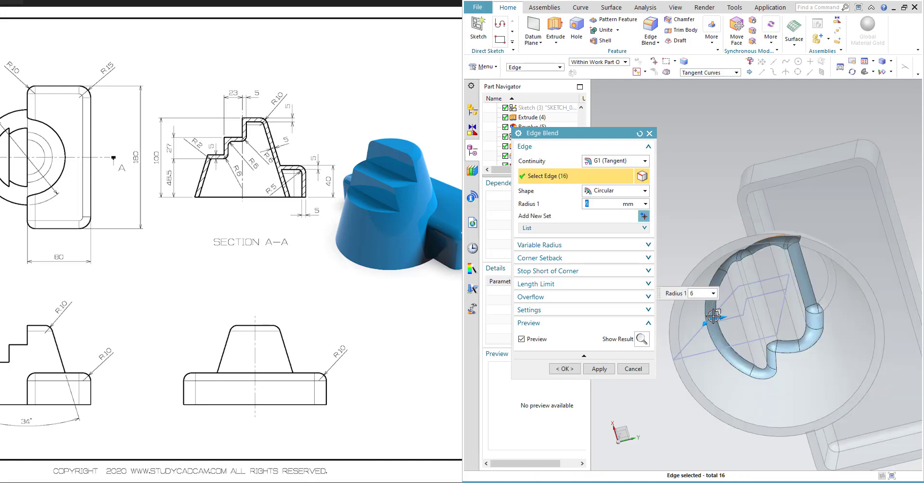
pyautogui.write('2')
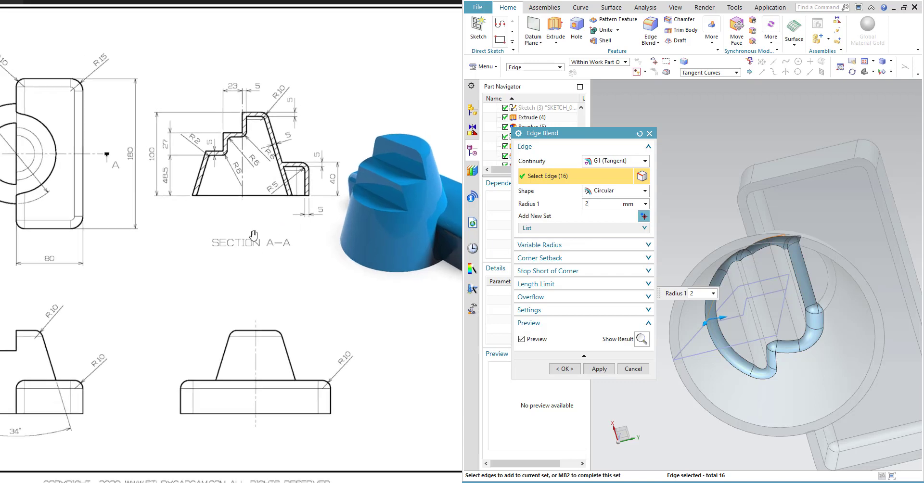
pyautogui.scroll(-1, 254, 235)
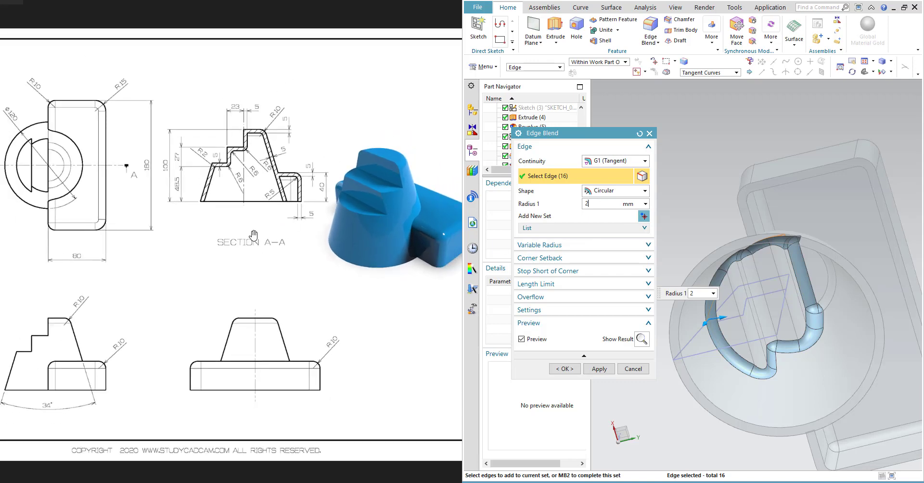
pyautogui.click(613, 374)
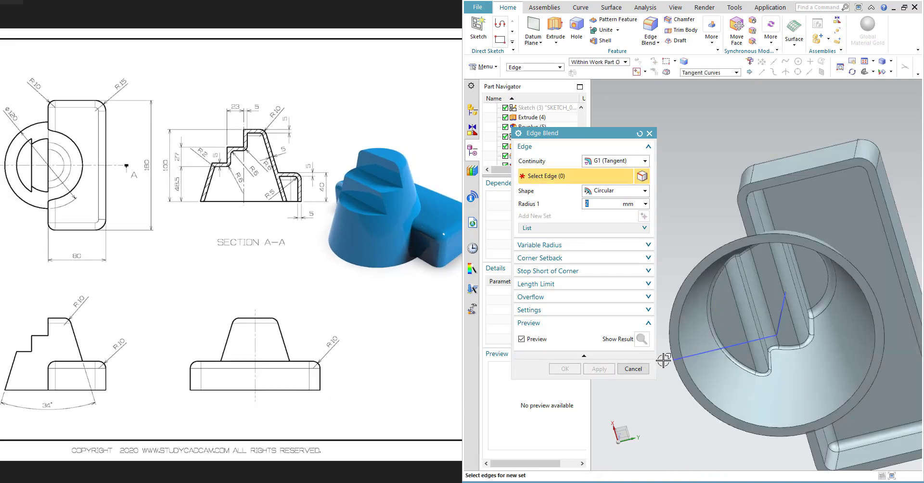
pyautogui.click(633, 369)
# - Hide all datums and sketches in the model using Show and Hide
pyautogui.moveTo(787, 313); pyautogui.dragTo(823, 374, button='middle')
pyautogui.scroll(-2, 823, 374)
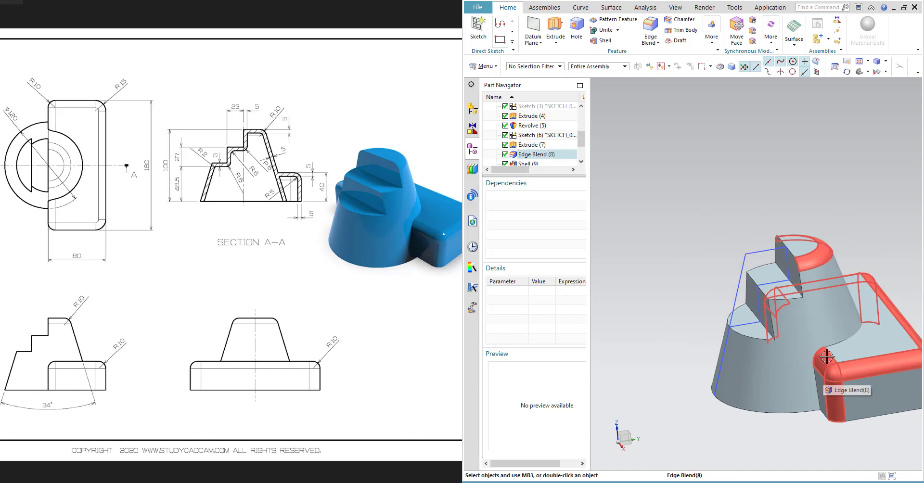
pyautogui.keyDown('shift'); pyautogui.moveTo(822, 342); pyautogui.dragTo(786, 292, button='middle'); pyautogui.keyUp('shift')
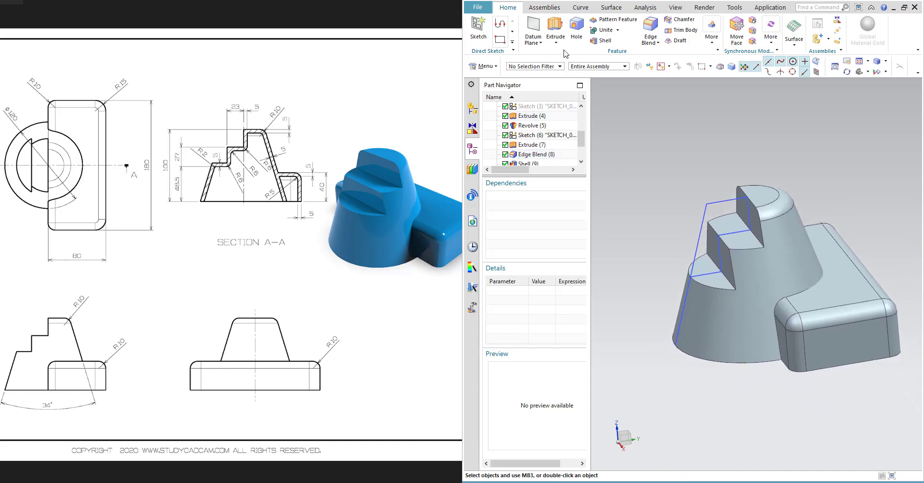
pyautogui.moveTo(225, 279); pyautogui.dragTo(295, 297)
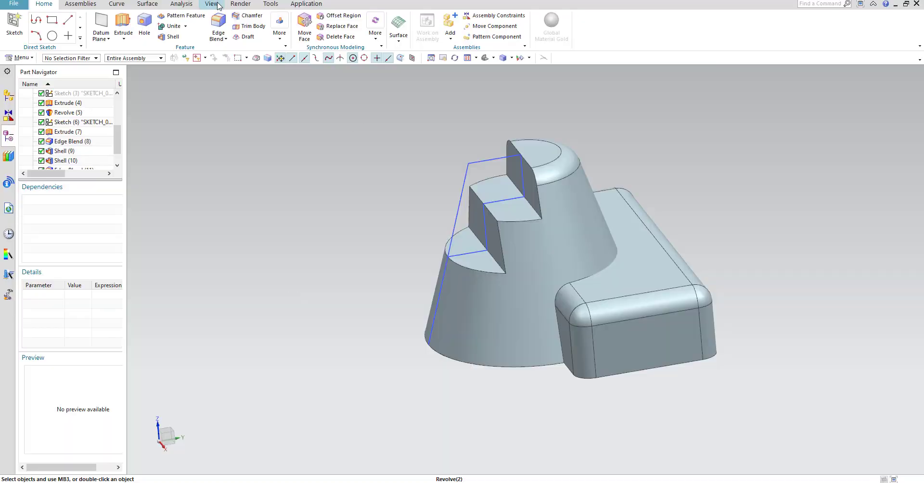
pyautogui.click(211, 4)
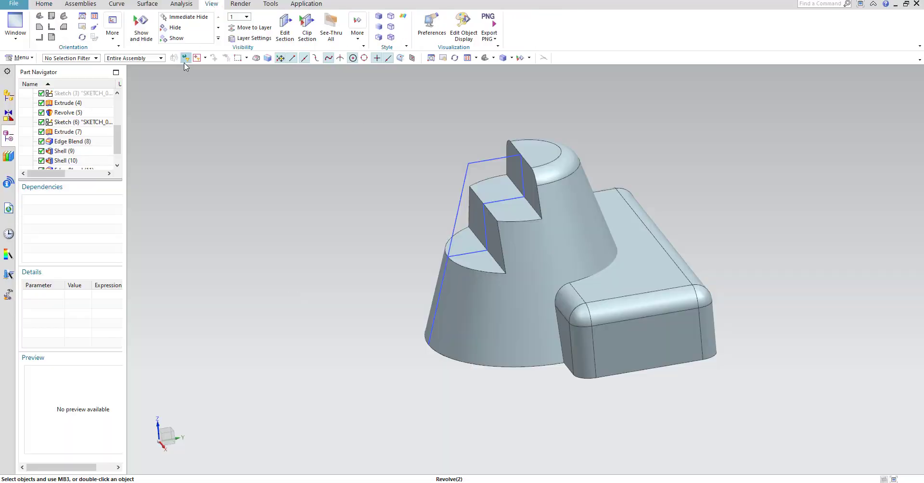
pyautogui.click(141, 29)
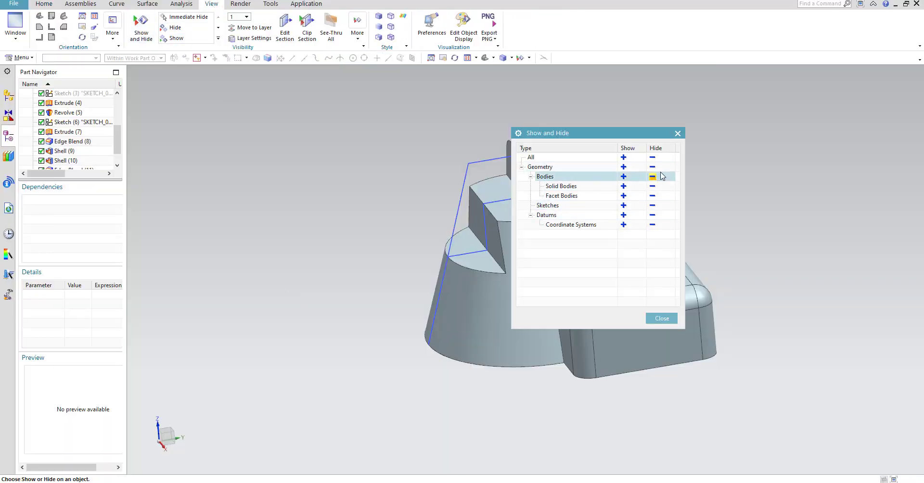
pyautogui.click(653, 214)
pyautogui.click(653, 206)
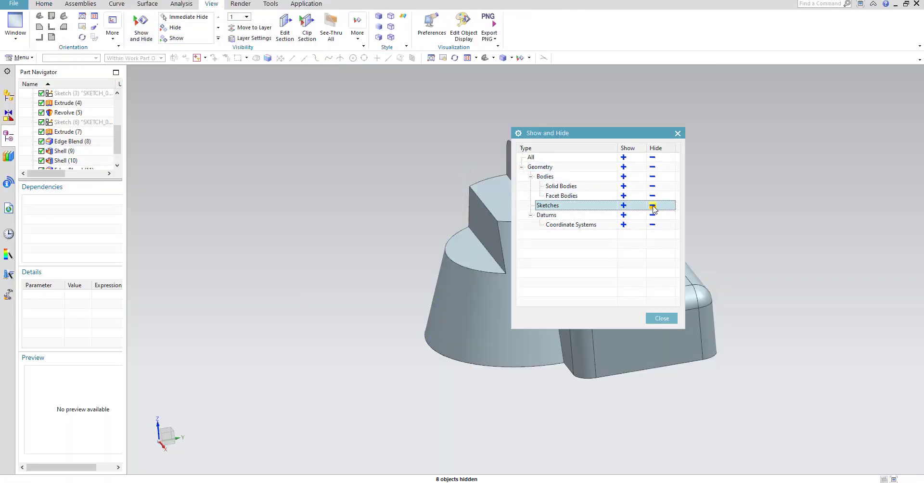
pyautogui.click(662, 318)
# - Unite the cone body as target with the block body as tool
pyautogui.click(46, 4)
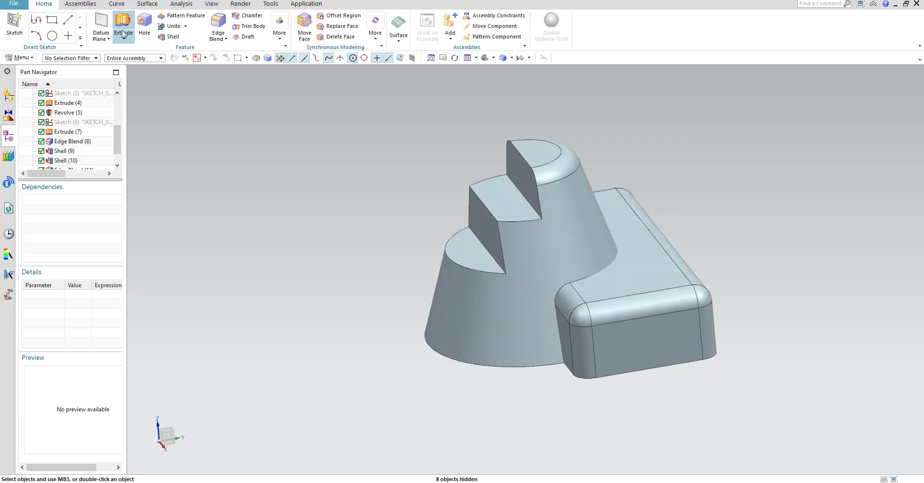
pyautogui.click(173, 26)
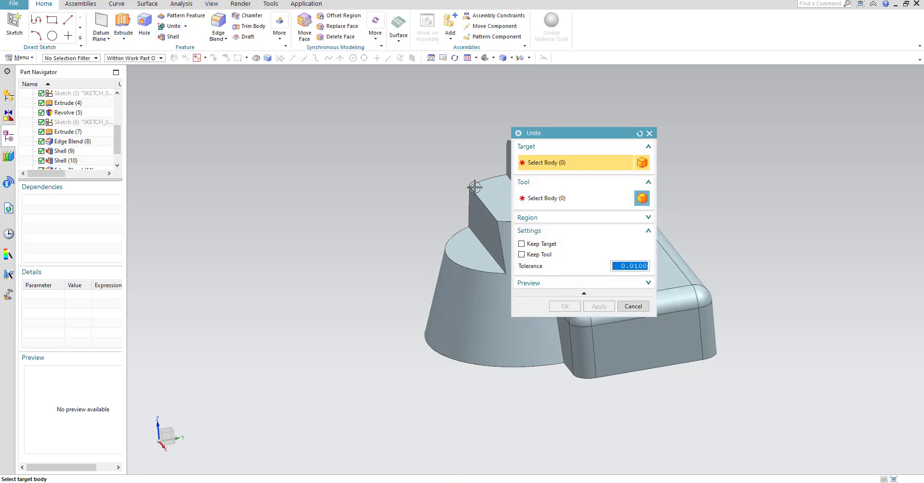
pyautogui.click(492, 276)
pyautogui.click(692, 362)
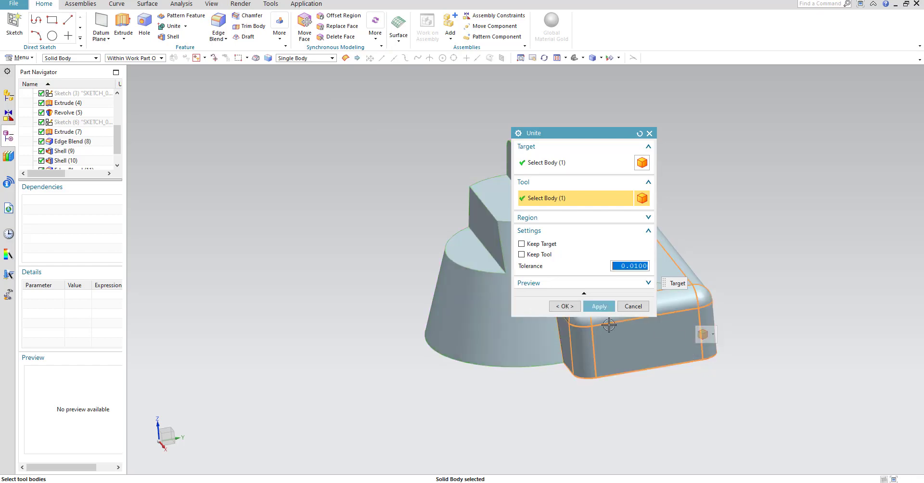
pyautogui.click(599, 306)
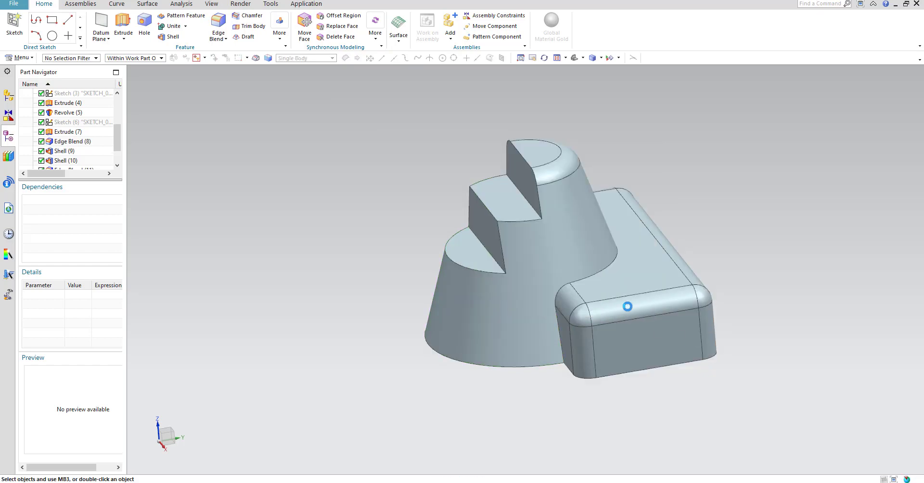
# - Orbit around the united part to inspect it from several angles, including from below
pyautogui.moveTo(625, 306); pyautogui.dragTo(634, 287, button='middle')
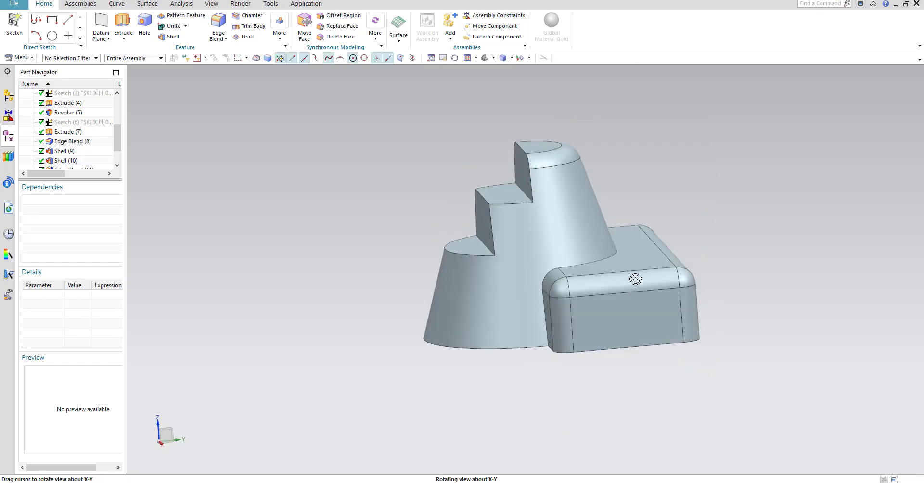
pyautogui.click(72, 58)
pyautogui.click(56, 147)
pyautogui.moveTo(486, 462); pyautogui.dragTo(283, 425, button='middle')
pyautogui.moveTo(364, 371)
pyautogui.mouseDown(button='middle')
pyautogui.moveTo(360, 347)
pyautogui.moveTo(354, 366)
pyautogui.mouseUp(button='middle')
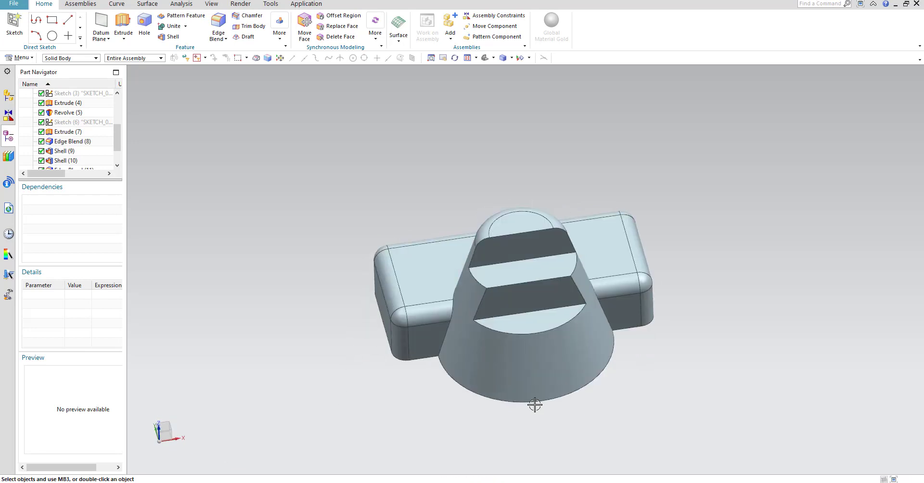
pyautogui.moveTo(536, 404); pyautogui.dragTo(529, 379, button='middle')
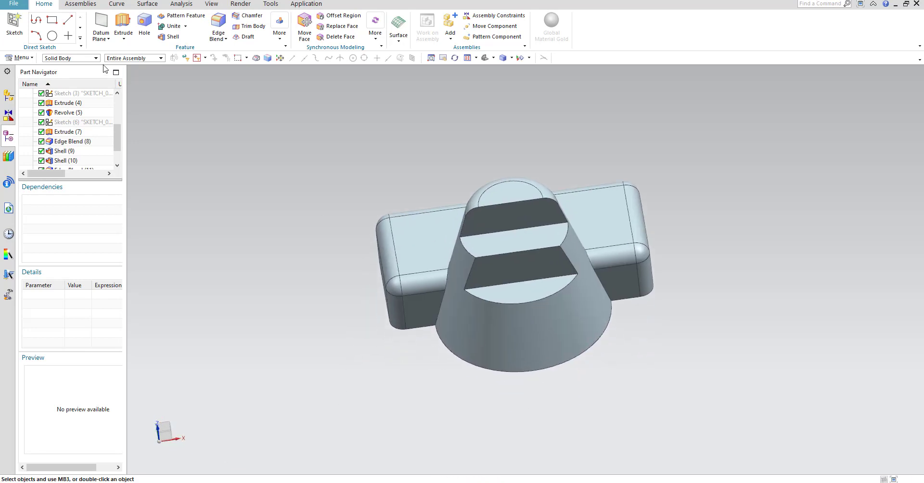